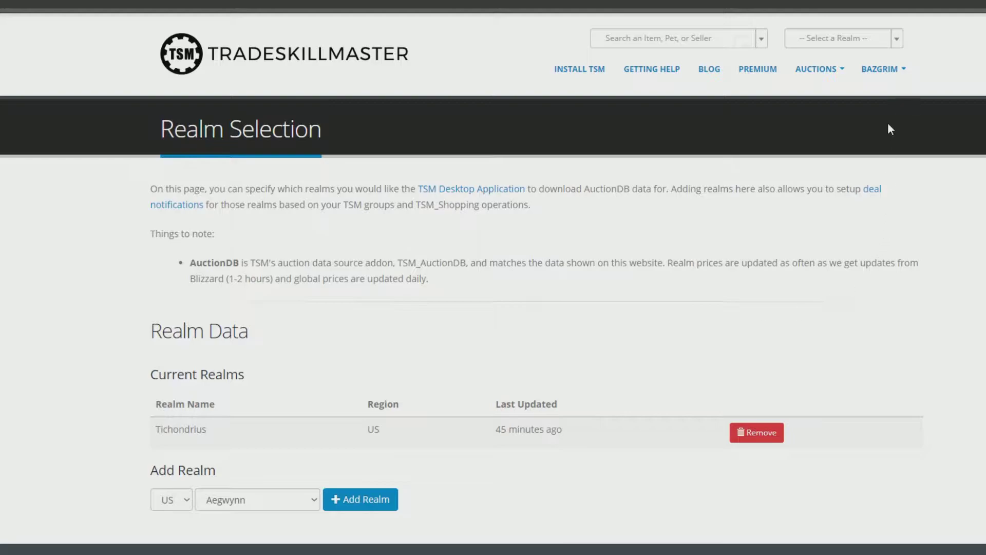
# Open the Realm Selection page from the account's app configuration.
pyautogui.click(881, 69)
pyautogui.moveTo(894, 99)
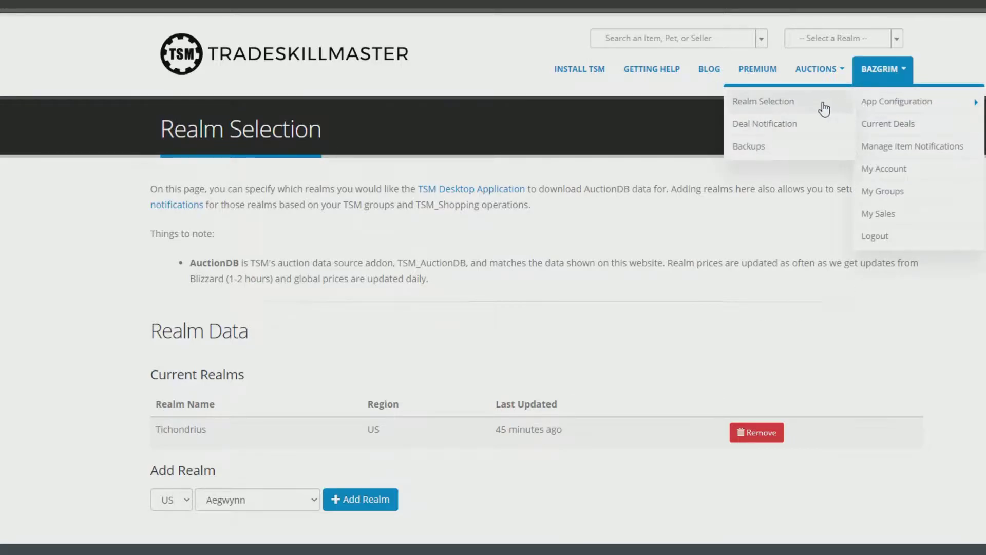
pyautogui.click(824, 108)
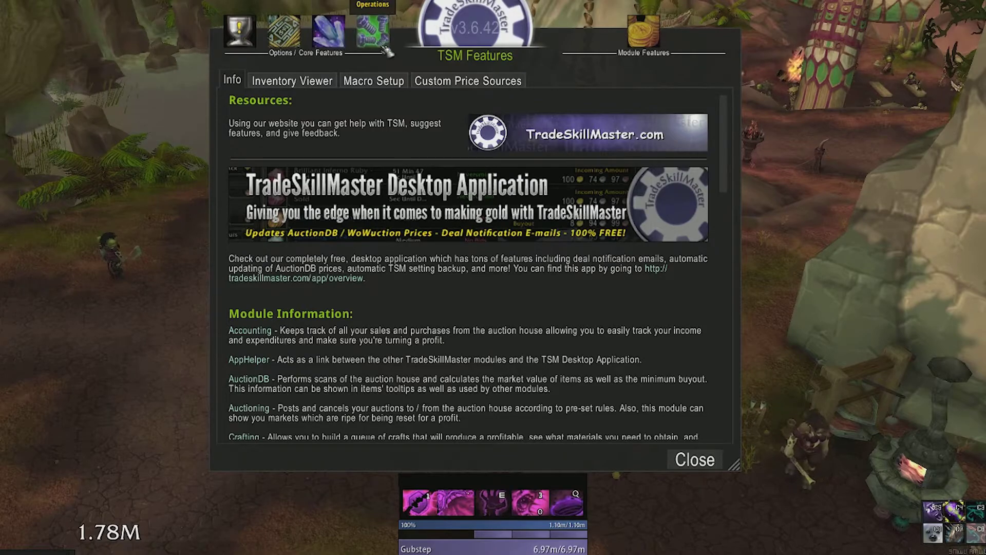
# Create a new Auctioning operation named "general".
pyautogui.click(373, 35)
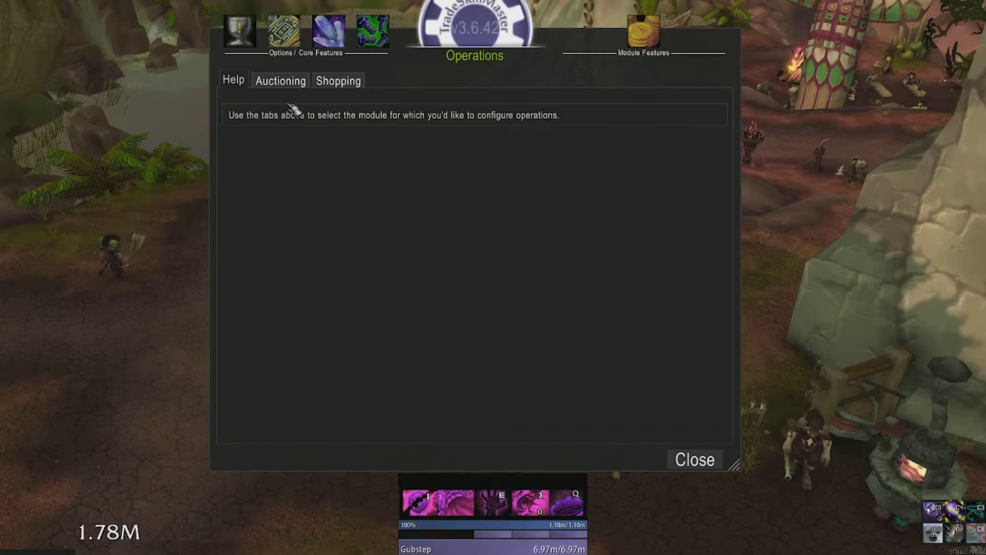
pyautogui.click(282, 86)
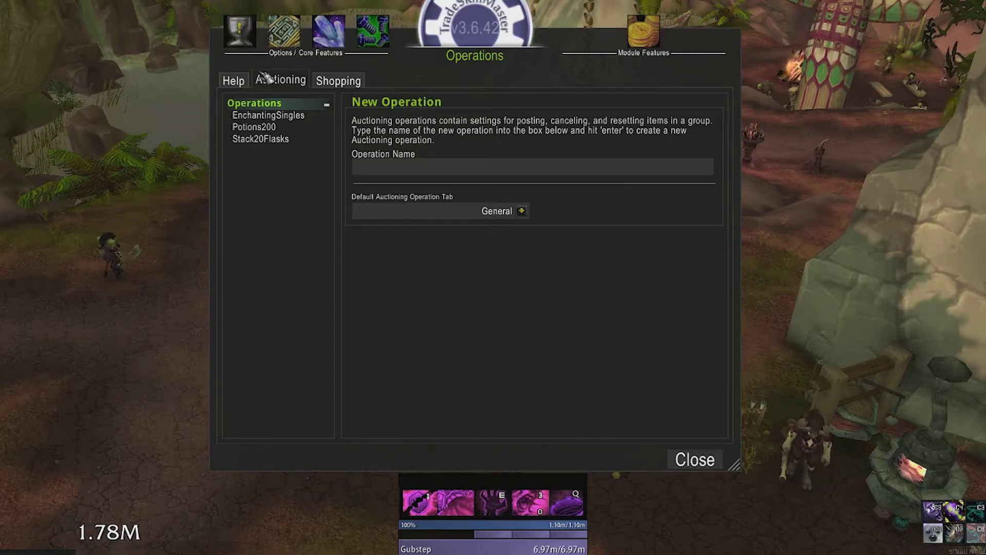
pyautogui.click(478, 174)
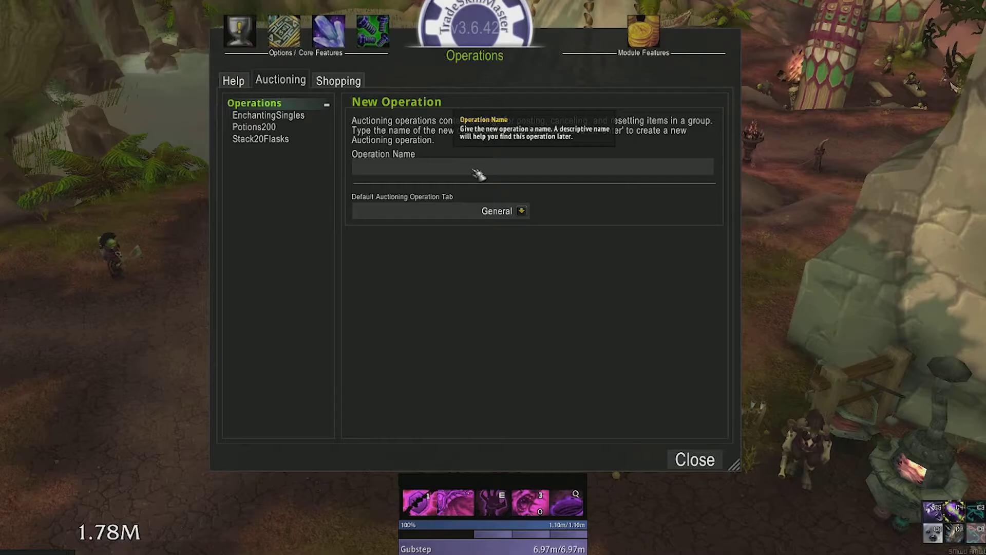
pyautogui.write('general')
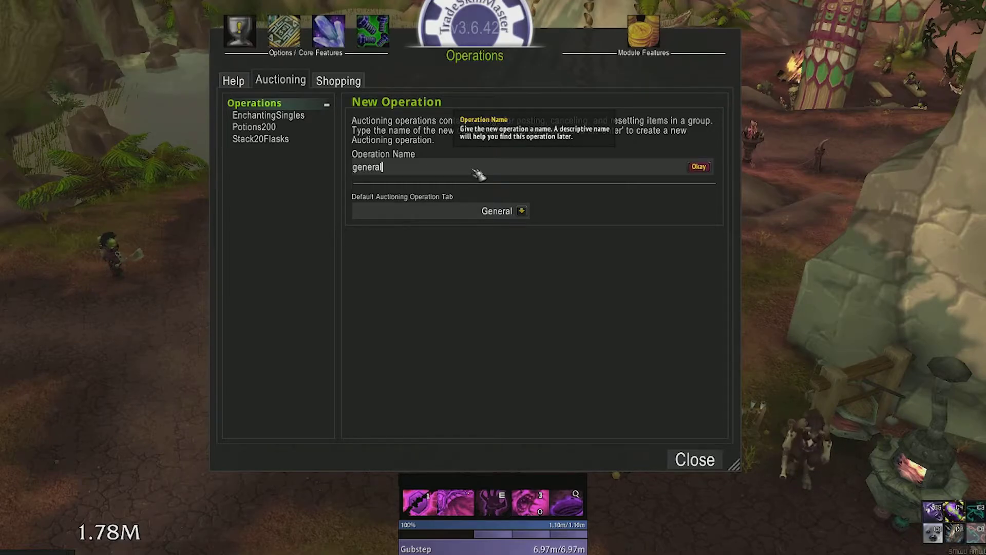
pyautogui.press('Return')
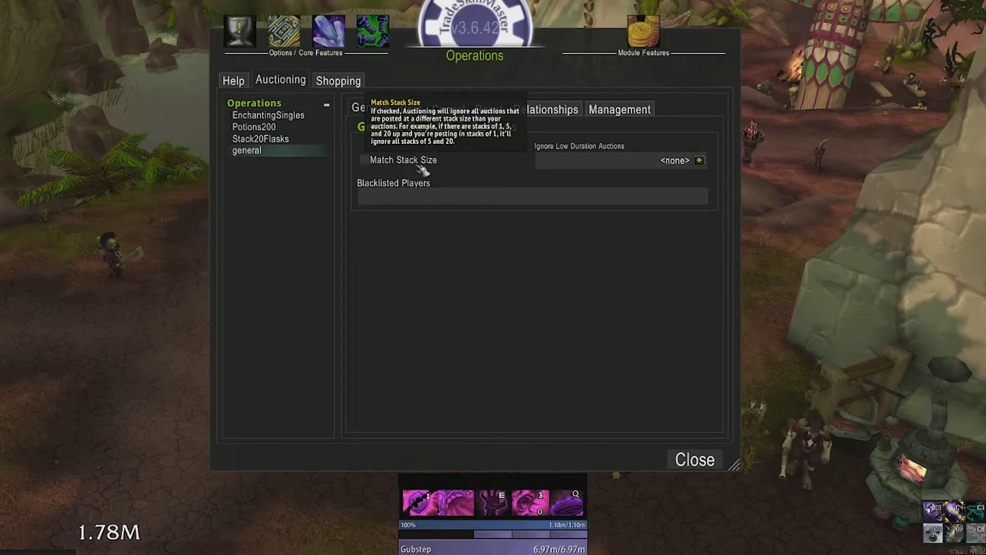
# Review the choices for ignoring low duration auctions and for the posting duration, leaving both unchanged.
pyautogui.click(700, 160)
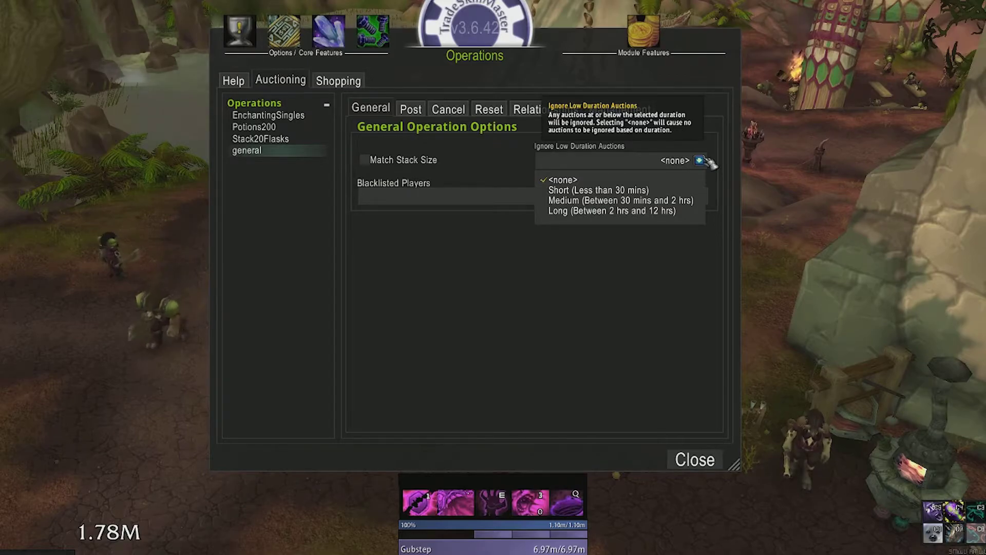
pyautogui.click(508, 202)
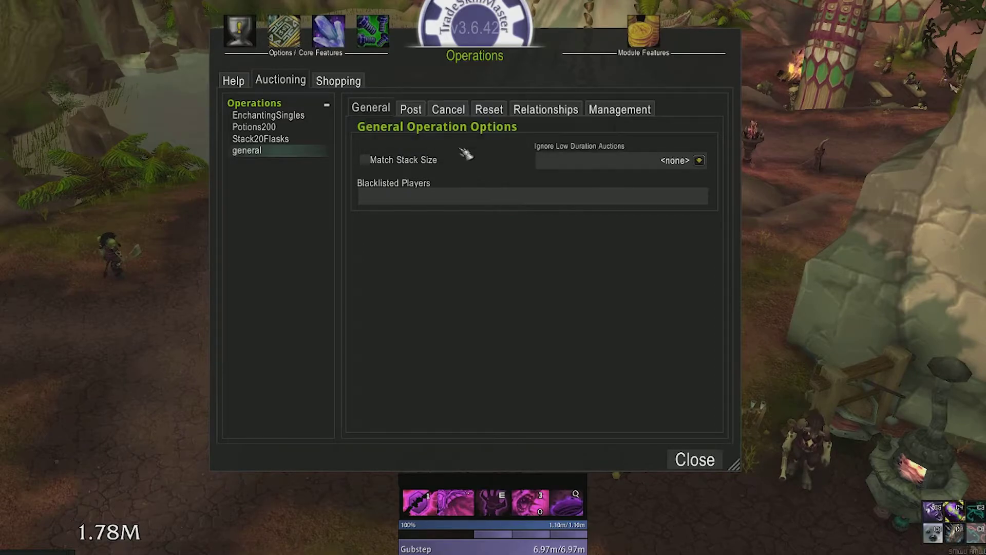
pyautogui.click(425, 116)
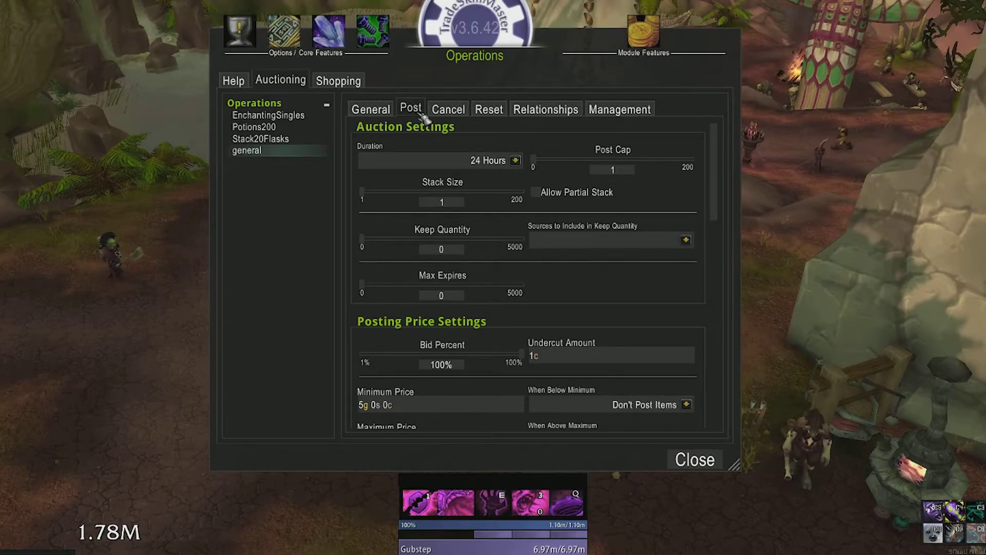
pyautogui.click(515, 161)
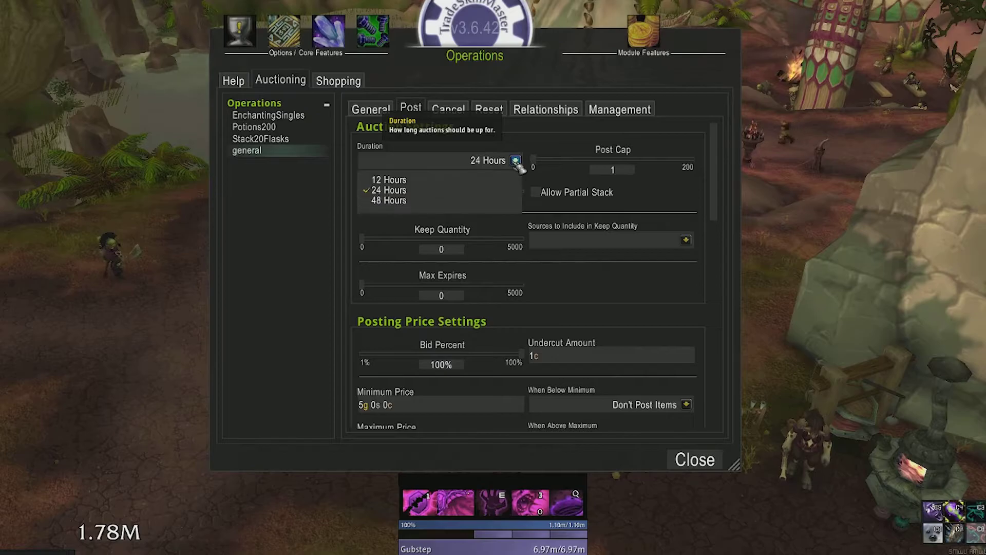
pyautogui.click(515, 162)
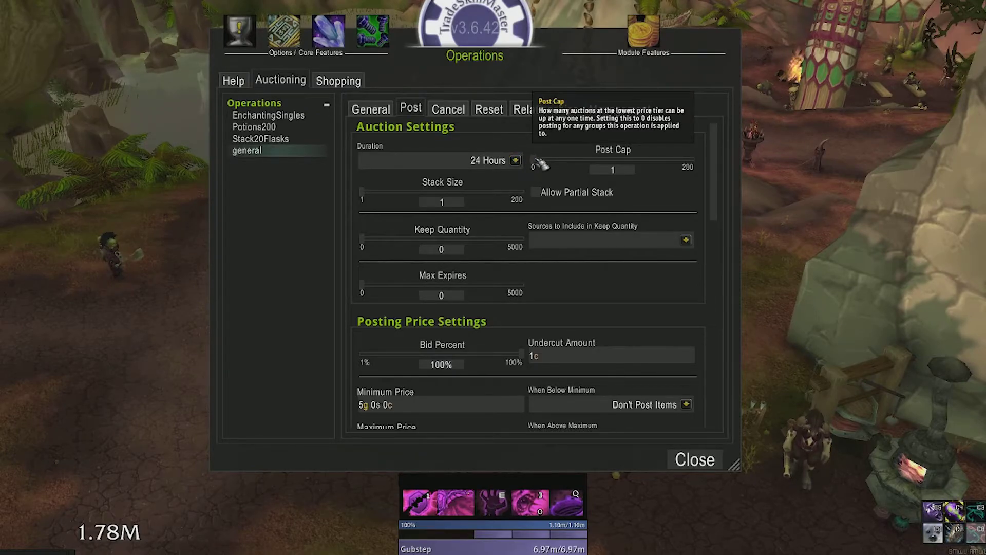
# Set the operation's post cap to 5 and its stack size to 20.
pyautogui.moveTo(541, 163); pyautogui.dragTo(545, 163)
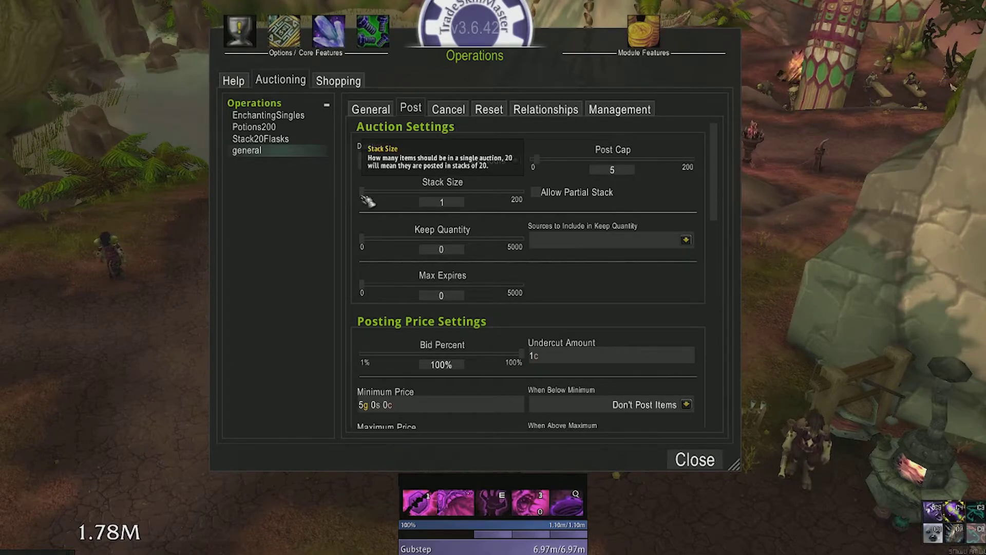
pyautogui.click(441, 201)
pyautogui.write('20')
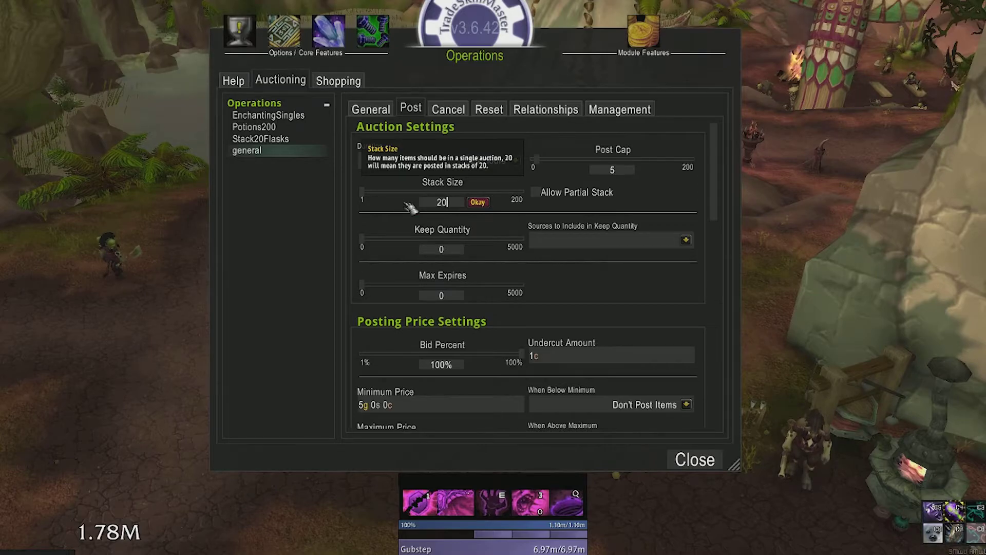
pyautogui.press('Return')
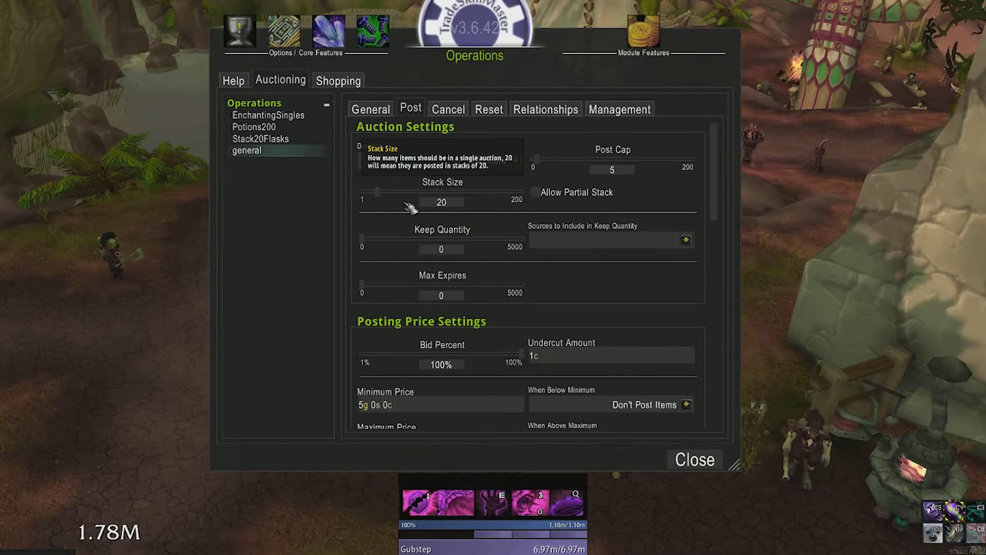
# Set the keep quantity to 20 and view the sources that can be included in it.
pyautogui.click(441, 250)
pyautogui.write('2')
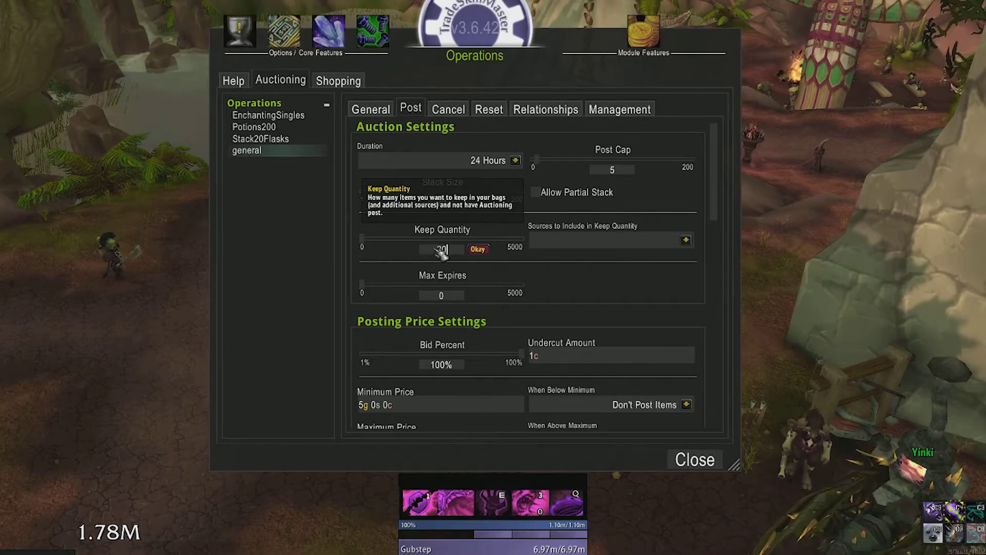
pyautogui.press('Return')
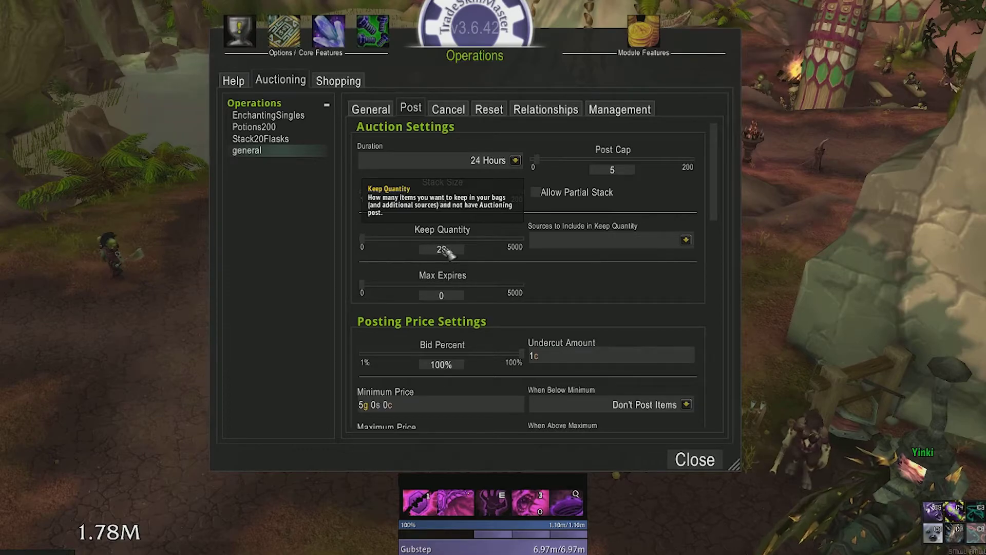
pyautogui.click(686, 239)
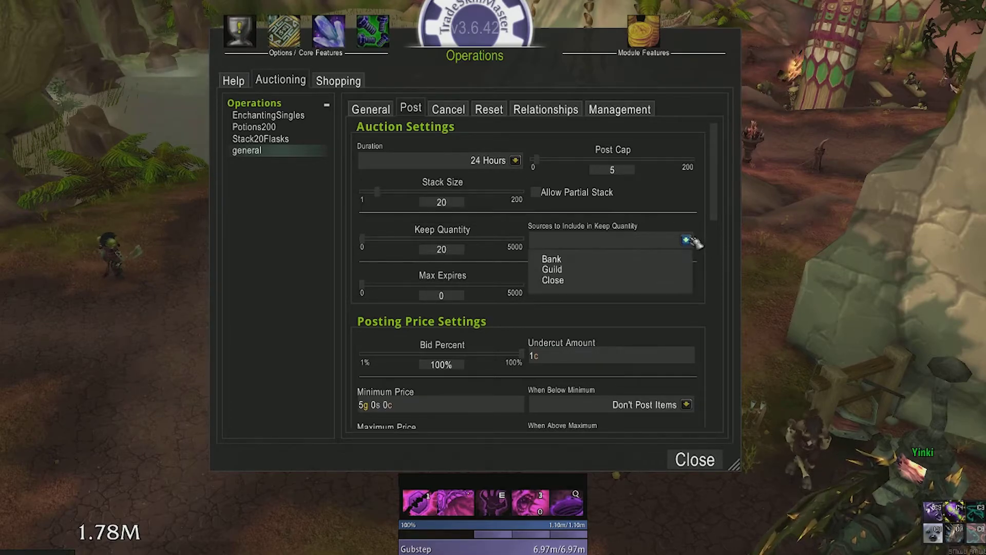
pyautogui.click(687, 241)
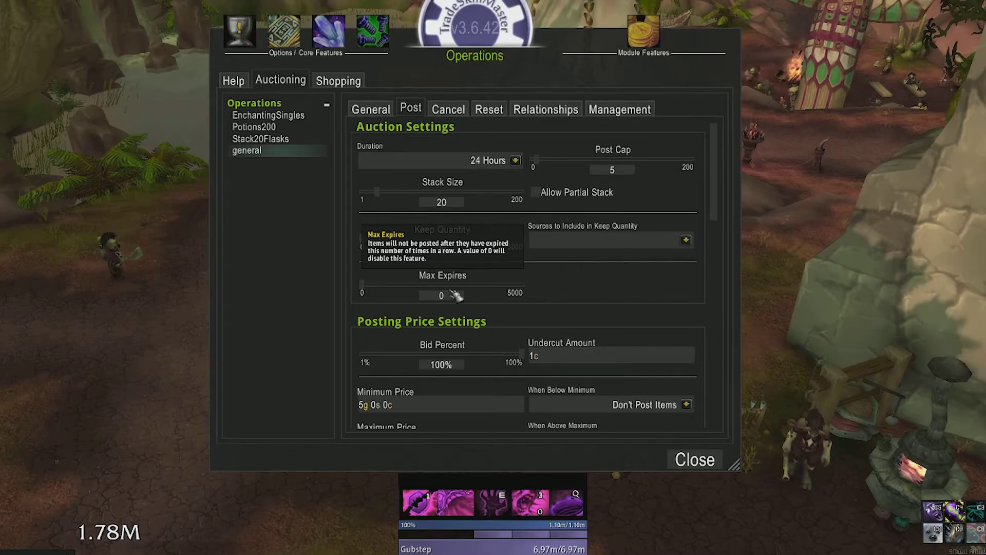
# Review the posting price settings, and open the bags to inspect the Flask of the Whispered Pact's price data.
pyautogui.moveTo(717, 203); pyautogui.dragTo(718, 375)
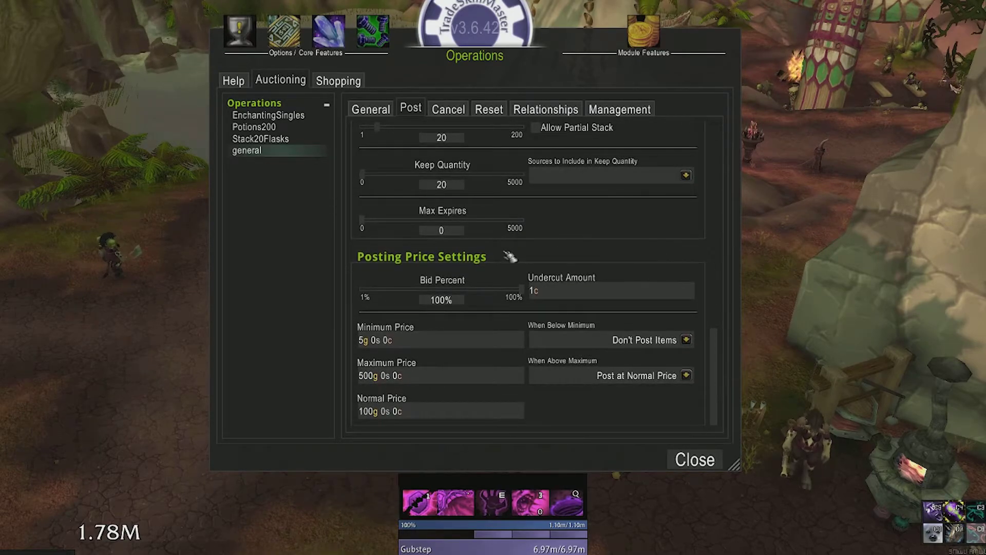
pyautogui.moveTo(497, 286)
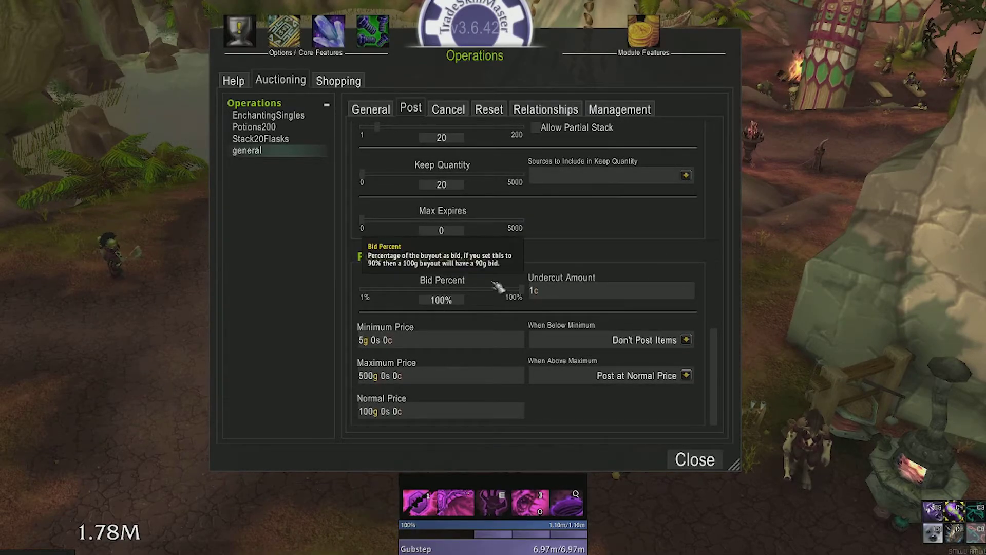
pyautogui.click(476, 343)
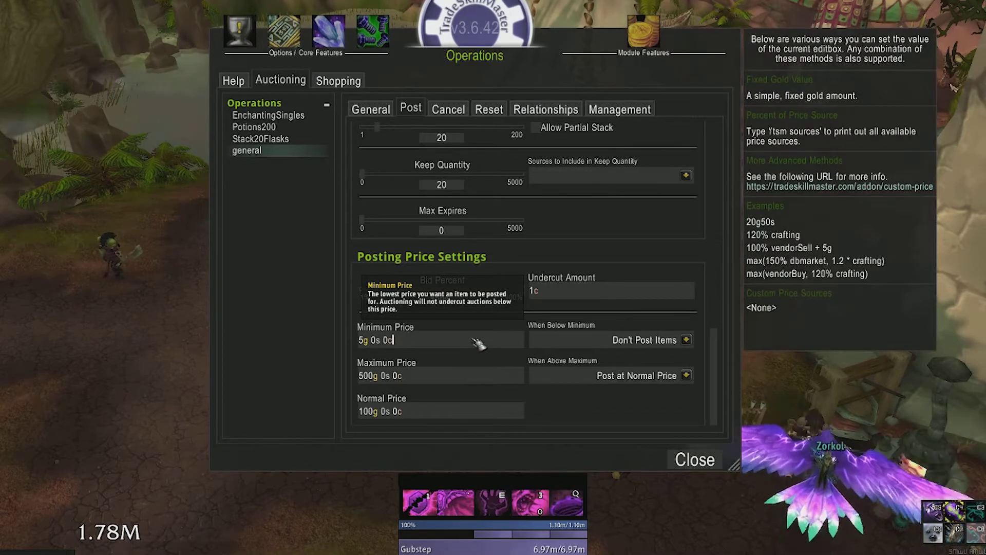
pyautogui.moveTo(473, 343); pyautogui.dragTo(358, 341)
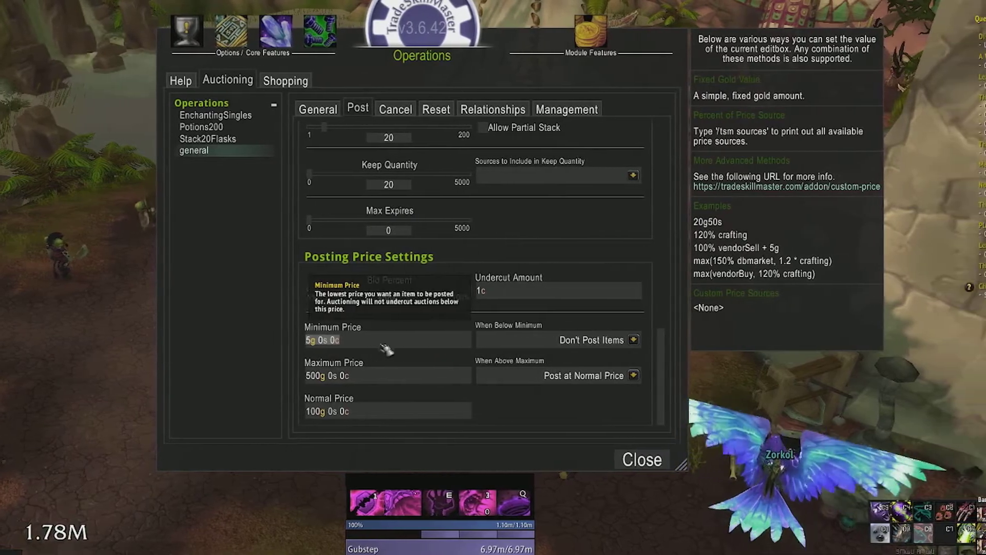
pyautogui.press('Return')
pyautogui.press('b')
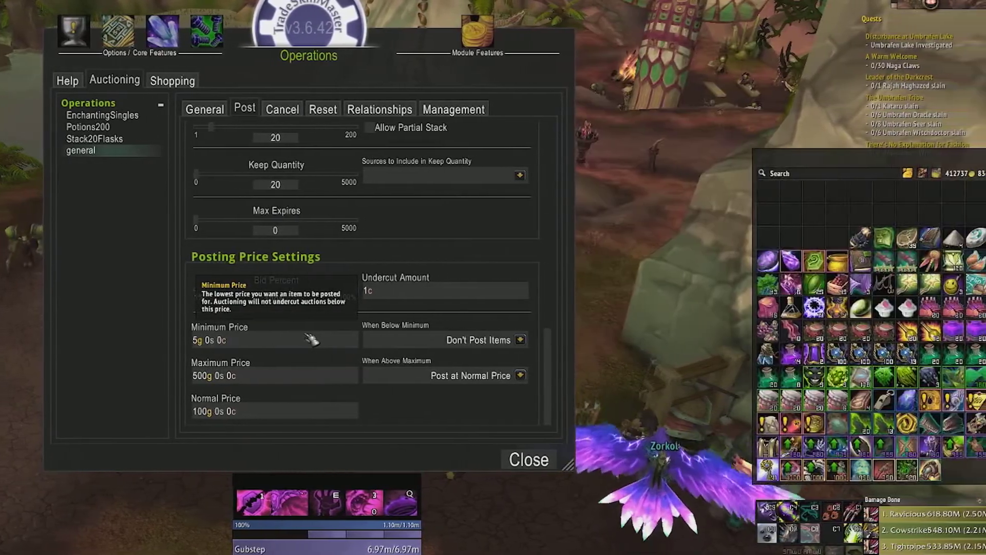
pyautogui.moveTo(939, 348)
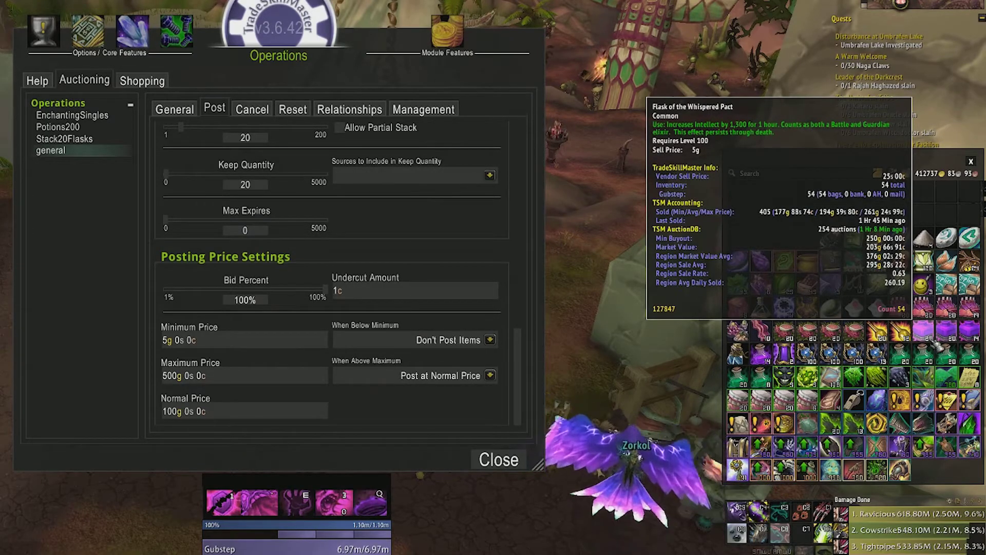
# Set the operation's minimum price to 90% dbmarket.
pyautogui.click(248, 340)
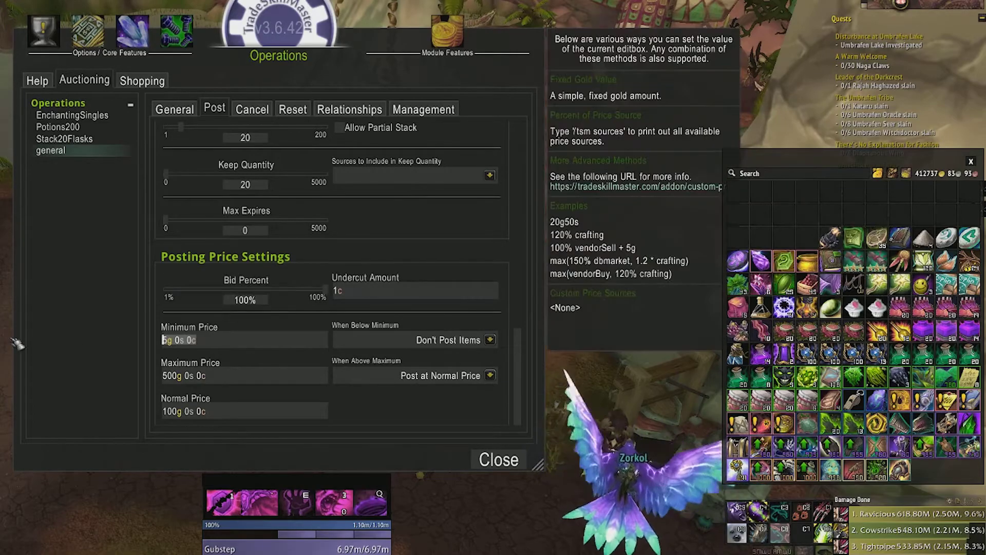
pyautogui.write('90% dbmarket')
pyautogui.press('Return')
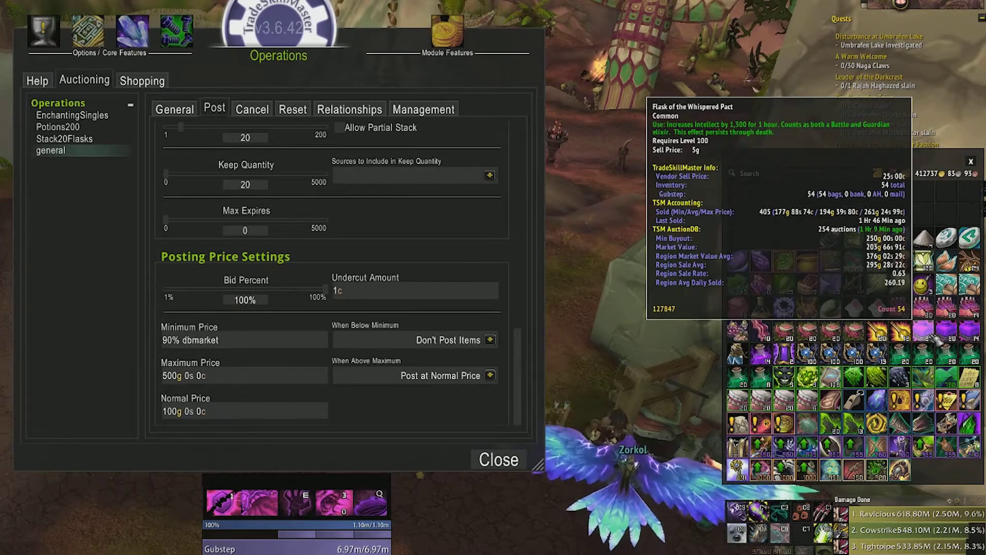
# Set the operation's maximum price to 180% dbmarket.
pyautogui.click(242, 375)
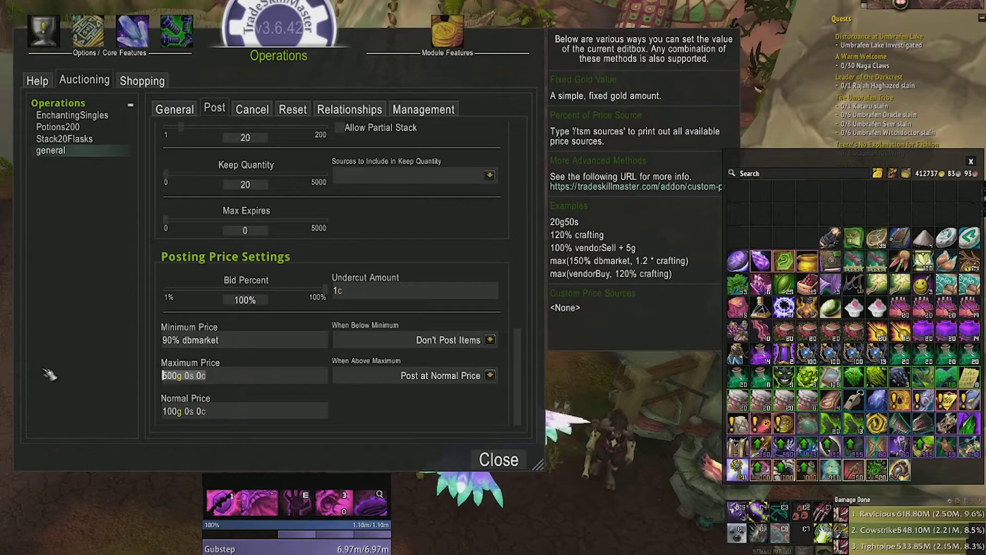
pyautogui.write('180')
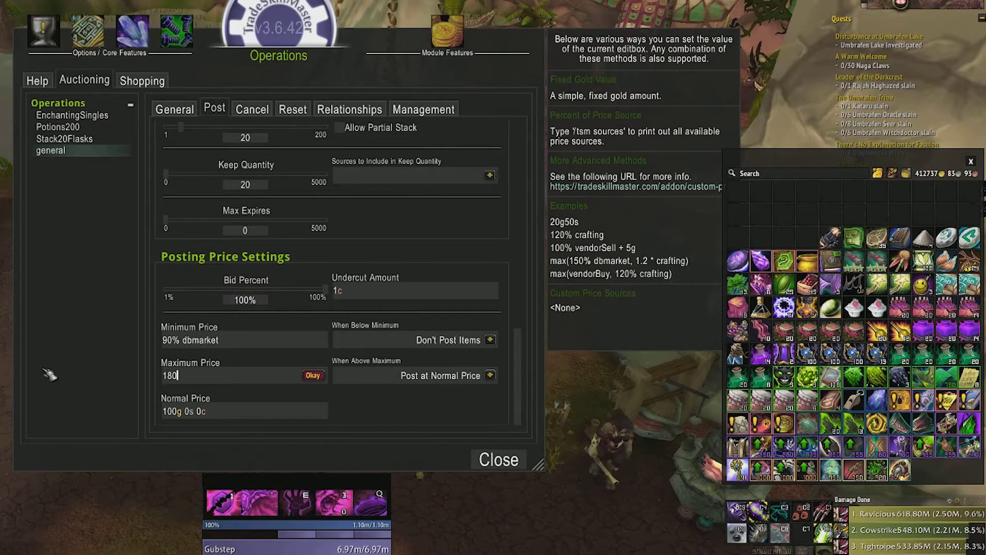
pyautogui.write('% dbmarket')
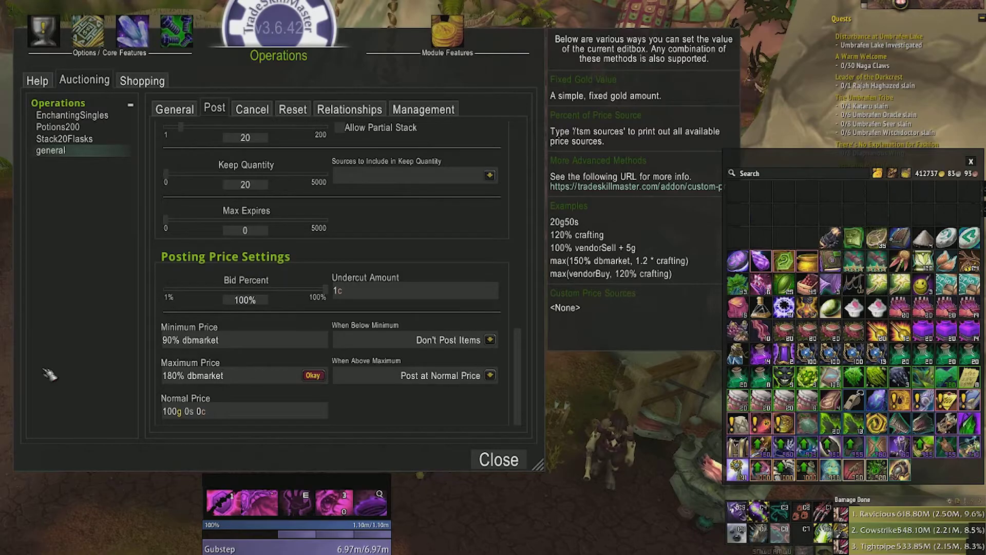
pyautogui.press('Return')
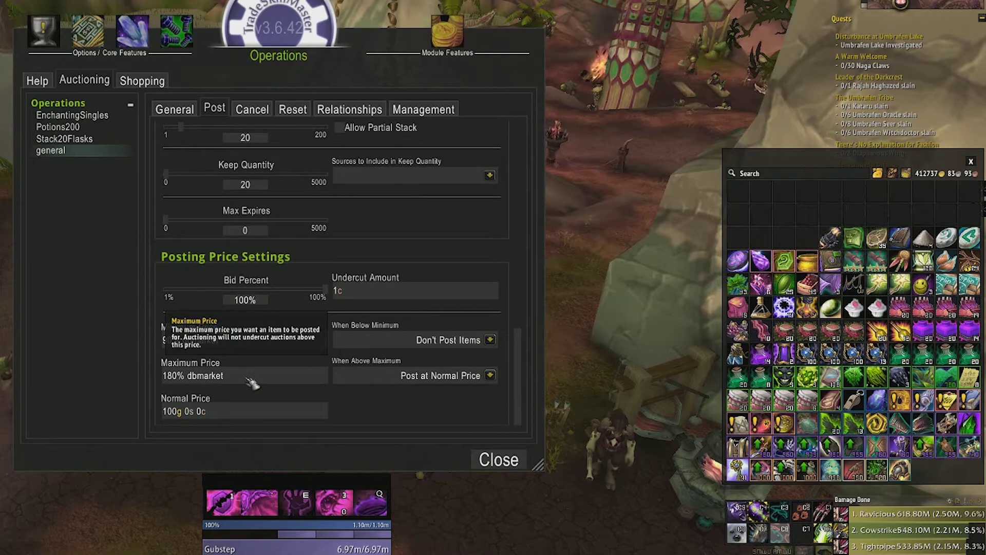
# Set the operation's normal price to 100% dbmarket.
pyautogui.click(251, 413)
pyautogui.write('100% dbmar')
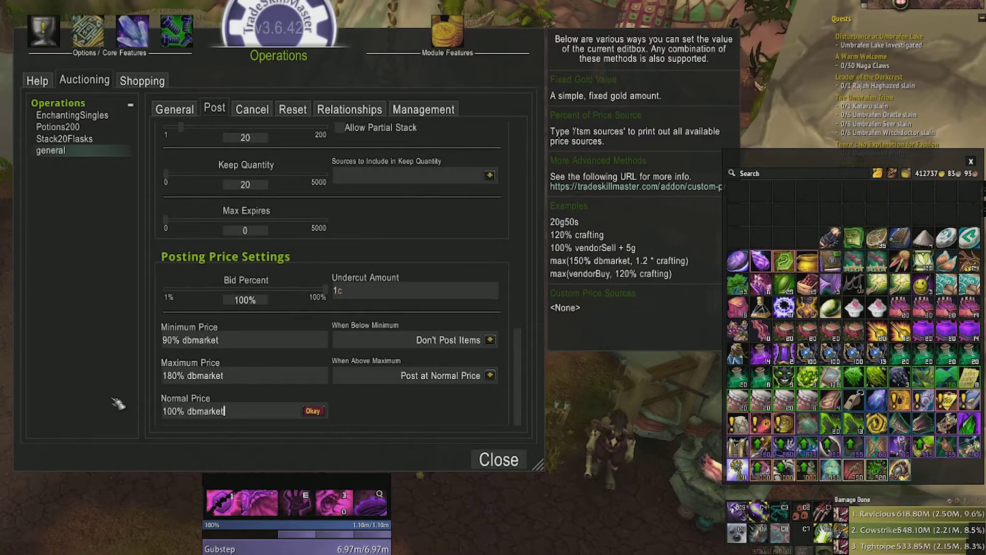
pyautogui.write('ket')
pyautogui.press('Return')
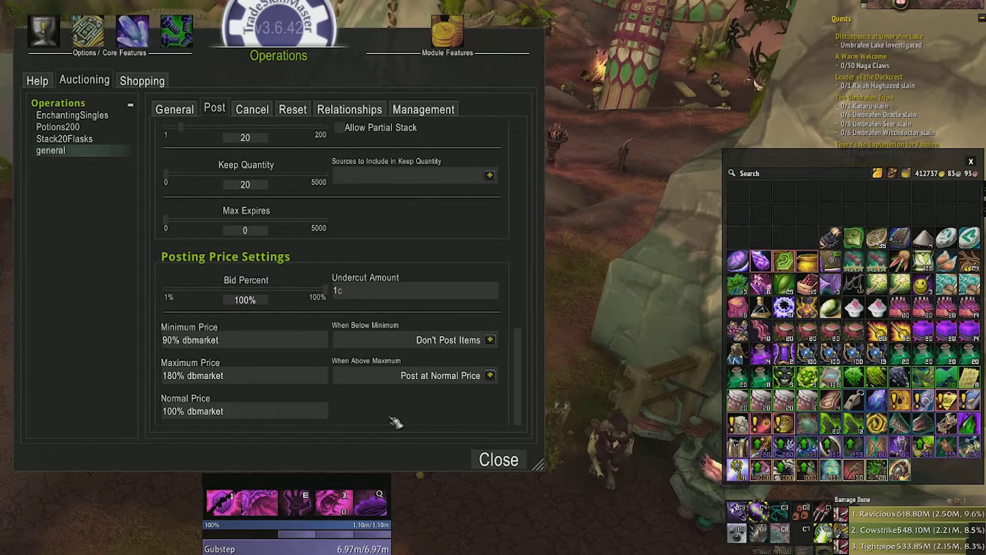
# Check the Flask of the Whispered Pact's market data again and open the minimum price for editing.
pyautogui.moveTo(946, 322)
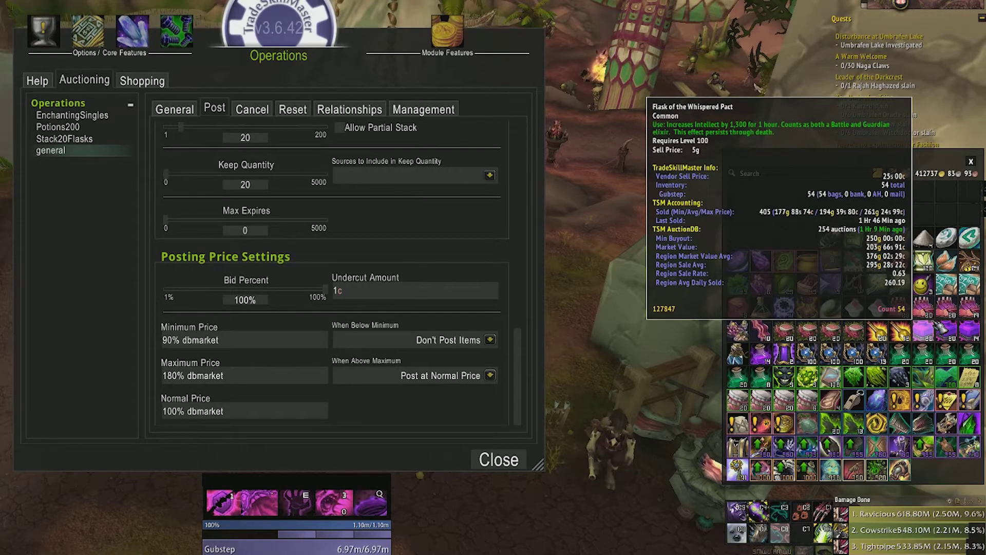
pyautogui.click(236, 343)
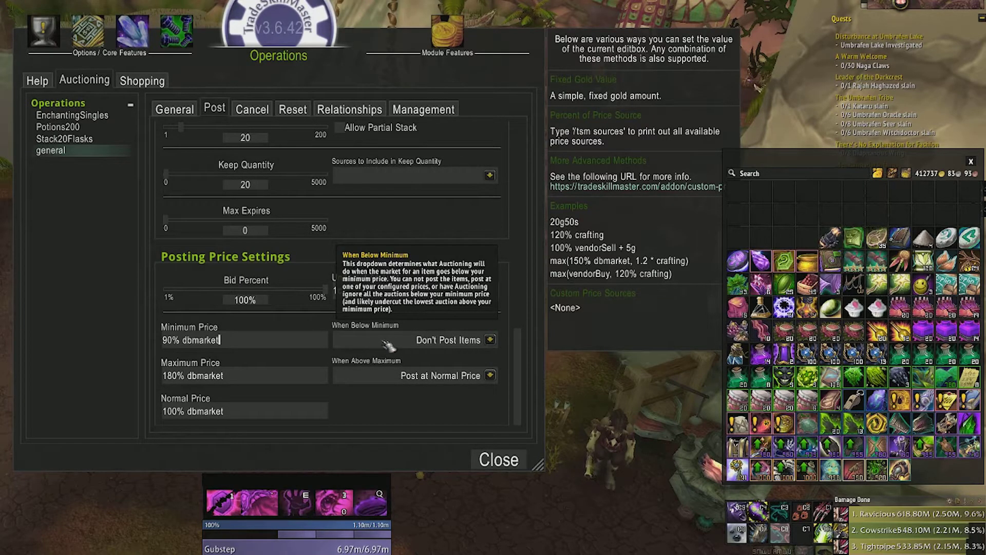
# Make the operation post at maximum price when the market is above maximum, and review its cancel settings.
pyautogui.click(491, 376)
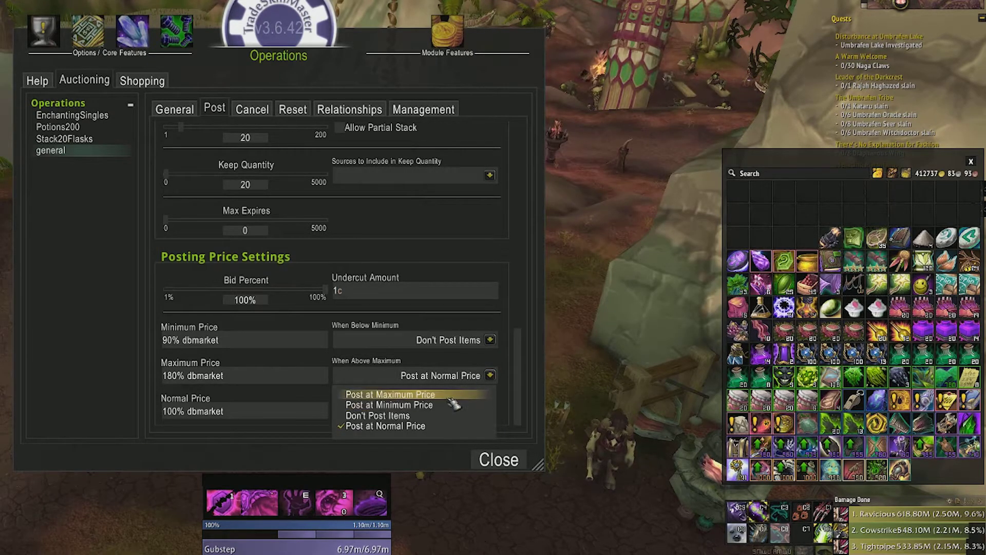
pyautogui.click(451, 395)
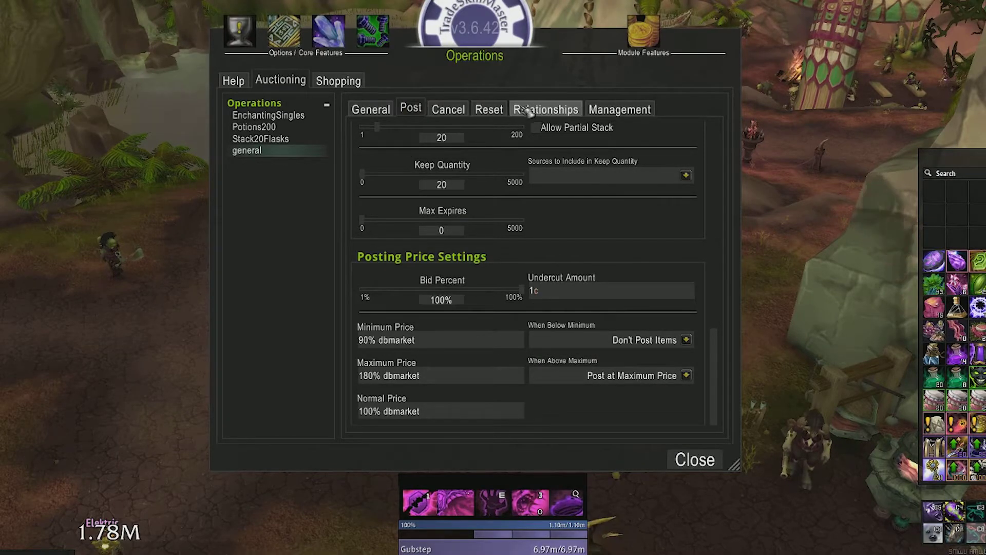
pyautogui.click(459, 112)
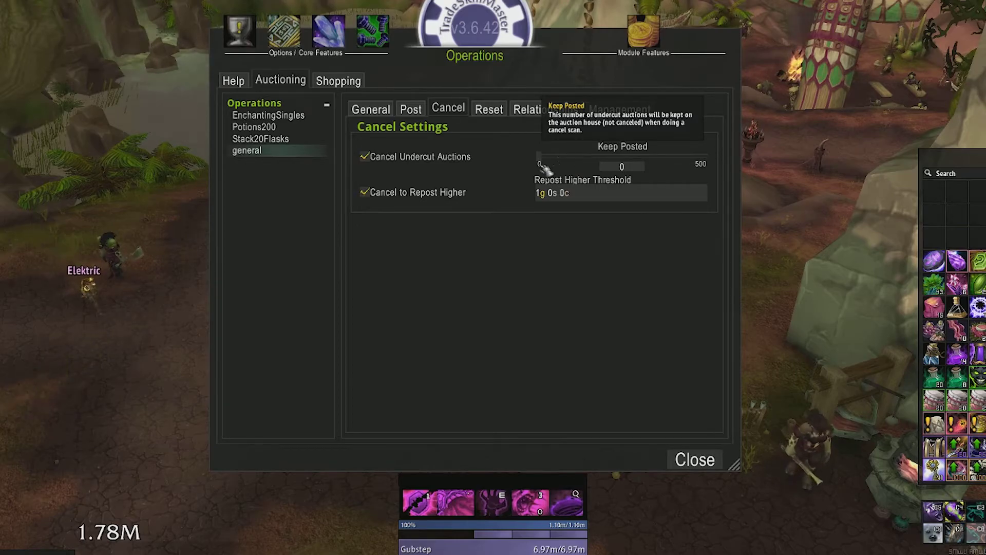
# Create an item group named "general" and add Flask of the Whispered Pact to it.
pyautogui.click(323, 39)
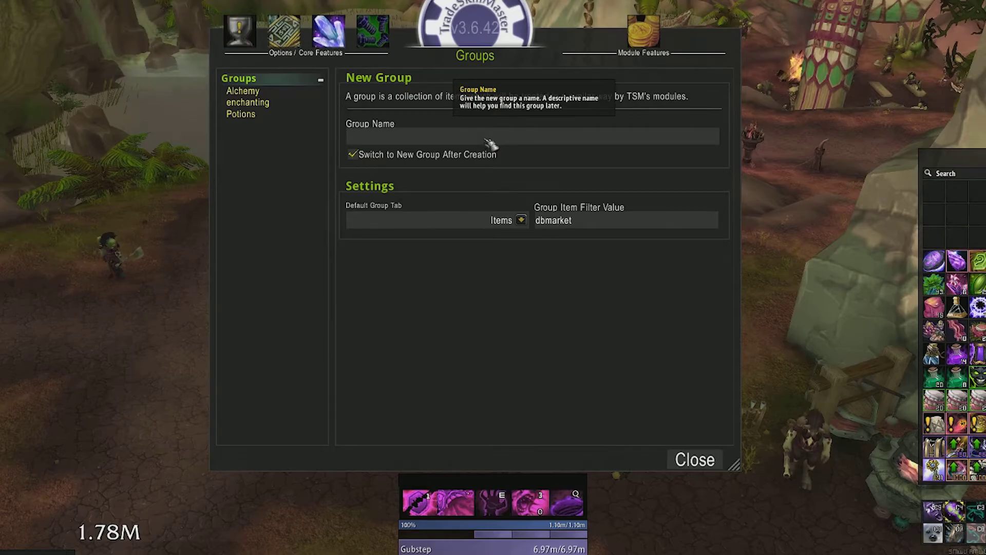
pyautogui.press('Return')
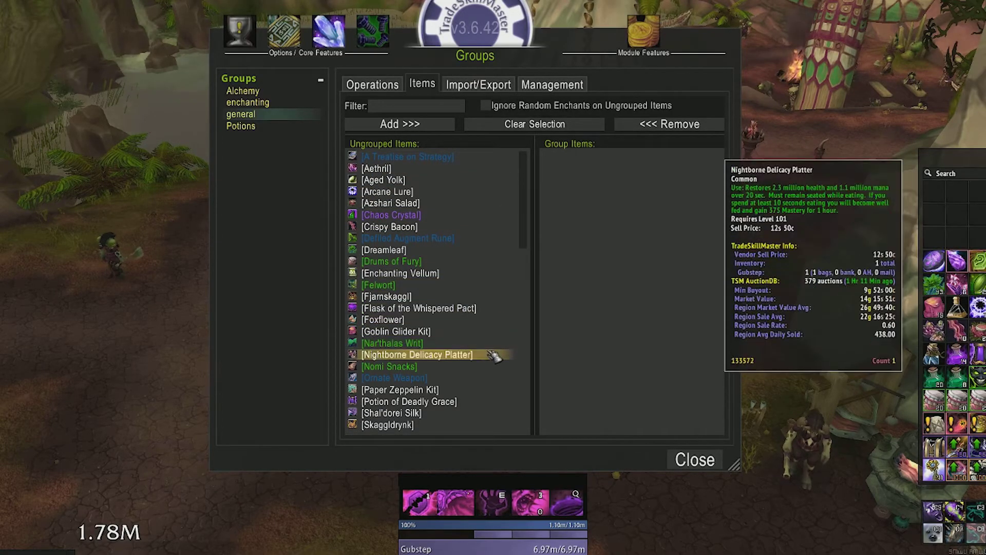
pyautogui.click(488, 308)
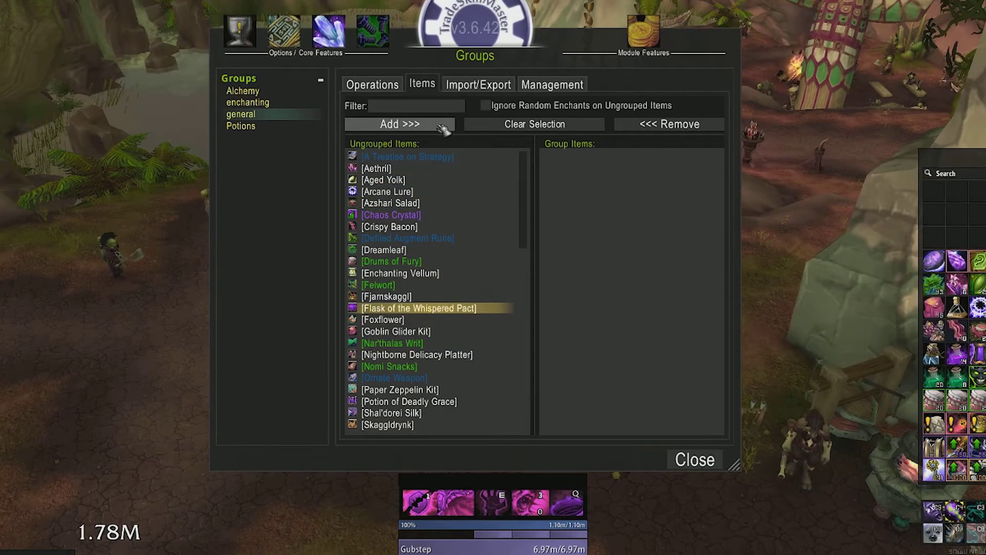
pyautogui.click(441, 127)
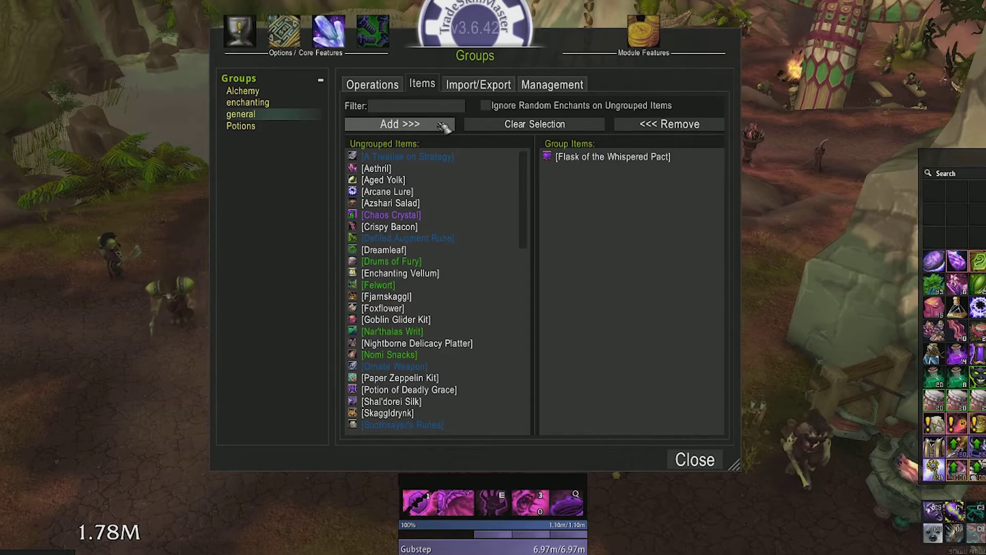
# Assign the Auctioning operation "general" to the general group and close the TradeSkillMaster window.
pyautogui.click(394, 87)
pyautogui.click(558, 138)
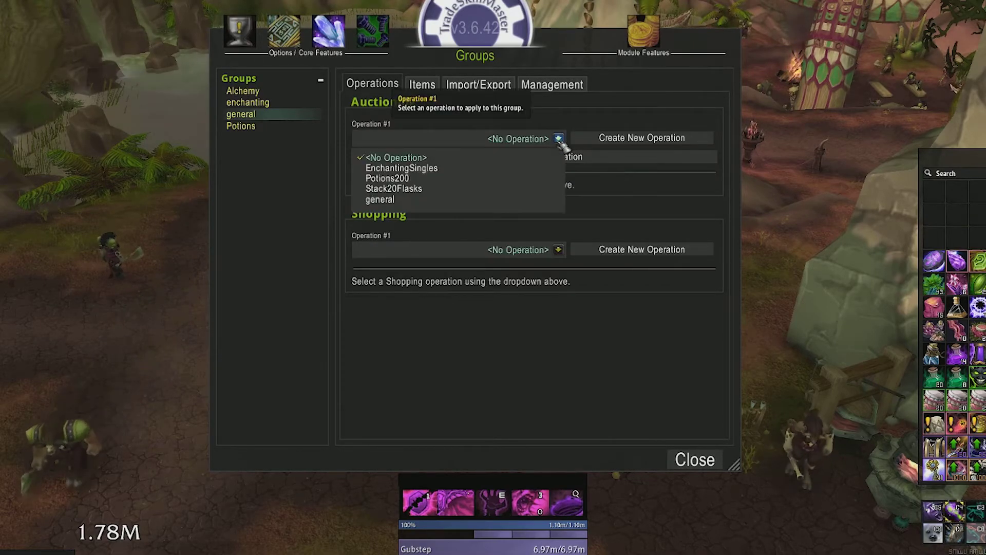
pyautogui.click(517, 206)
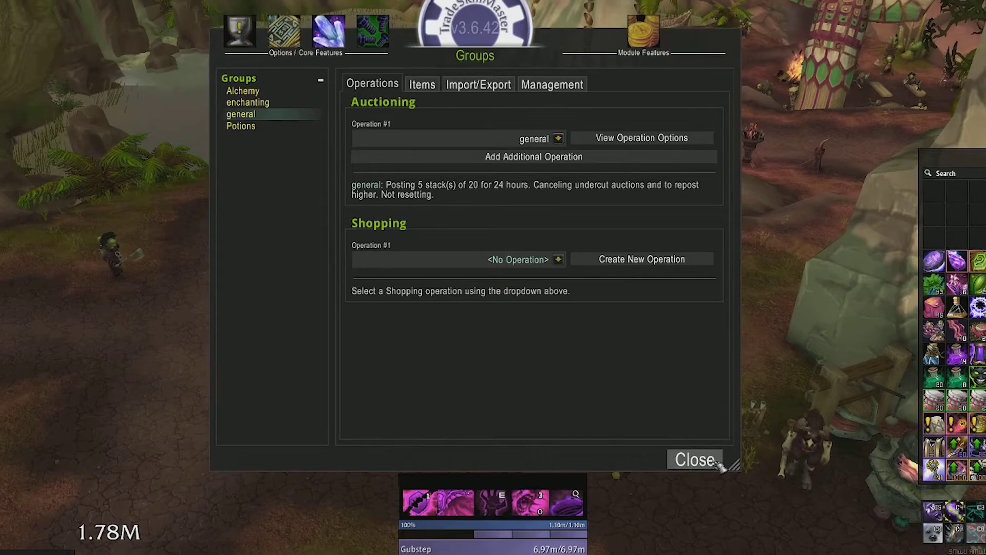
pyautogui.click(694, 459)
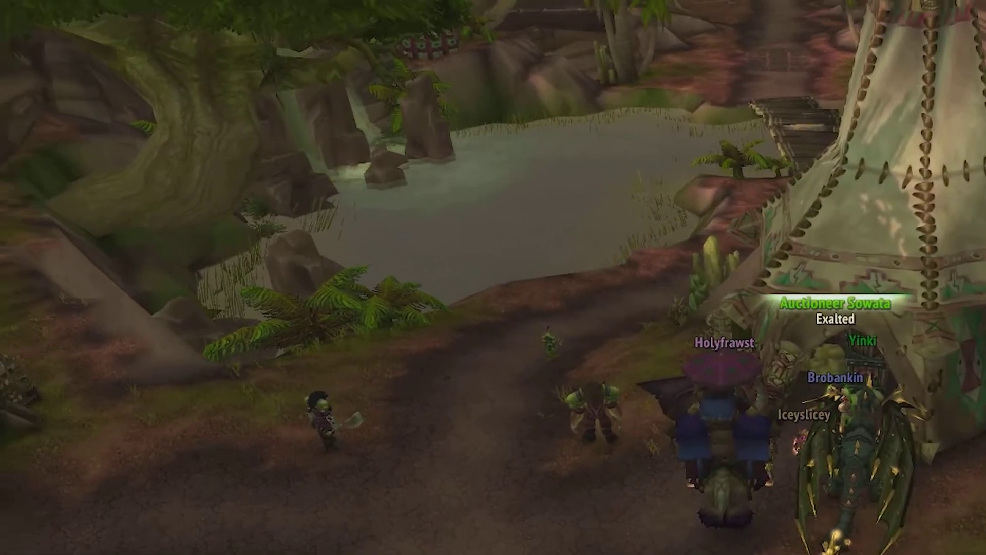
# Open the auction house at Auctioneer Sowata and look through the AuctionDB and Shopping pages, ending on Auctioning.
pyautogui.rightClick(837, 360)
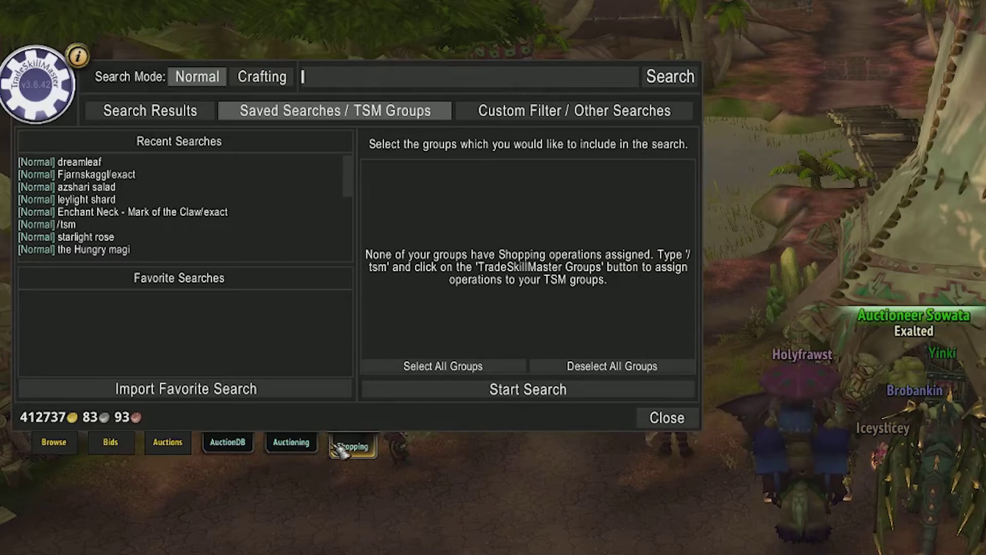
pyautogui.click(232, 445)
pyautogui.click(308, 448)
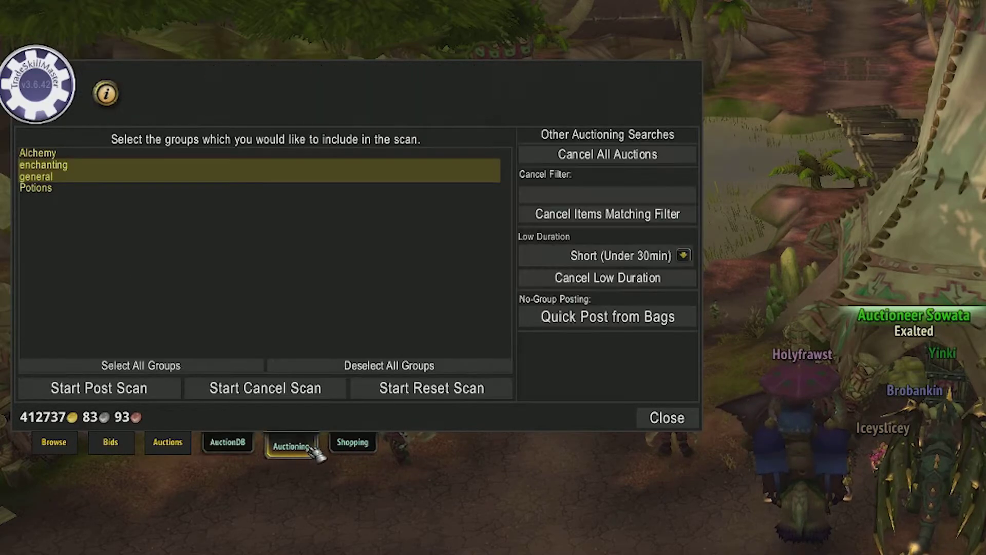
pyautogui.click(350, 448)
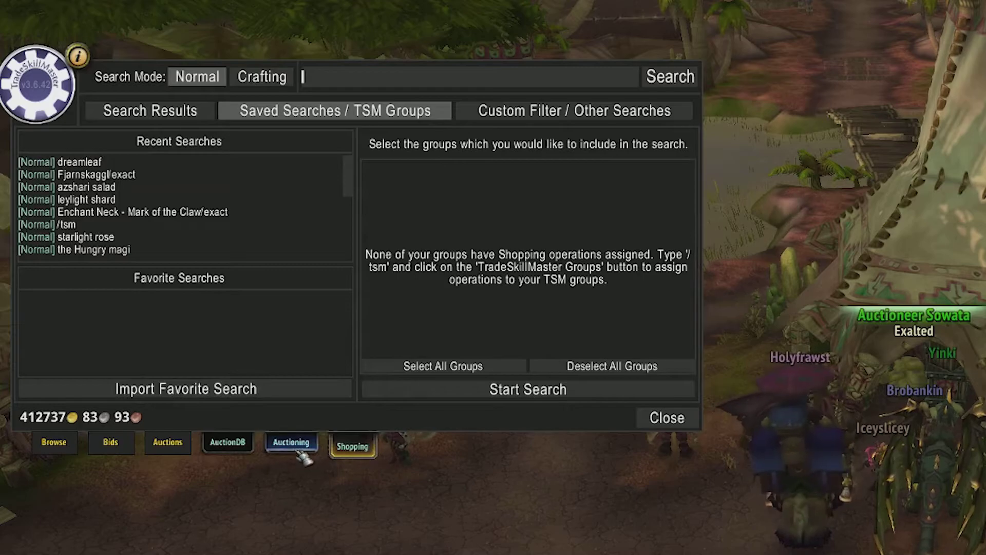
pyautogui.click(227, 443)
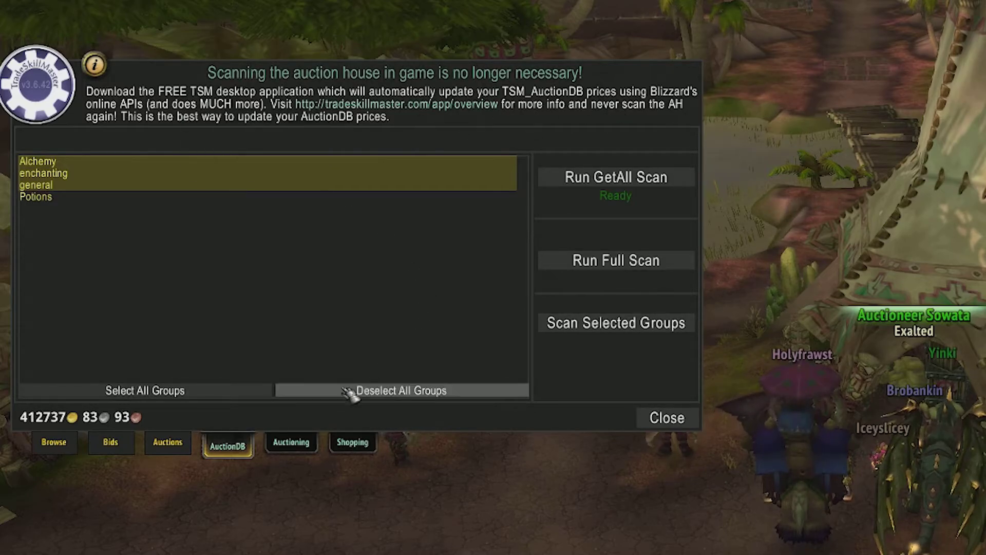
pyautogui.click(309, 446)
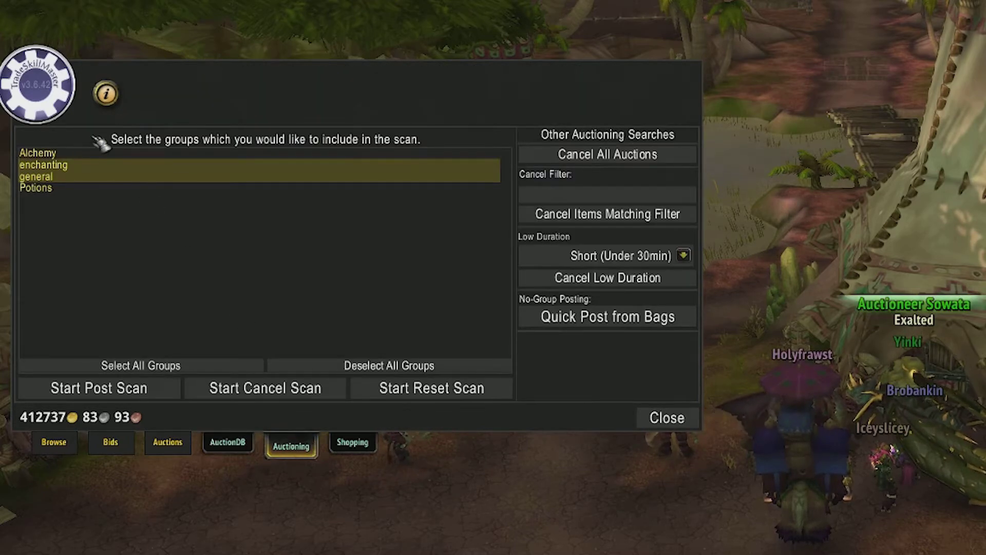
# Run a post scan with only the general group selected and post the Flask of the Whispered Pact auction.
pyautogui.click(97, 167)
pyautogui.click(98, 179)
pyautogui.click(98, 179)
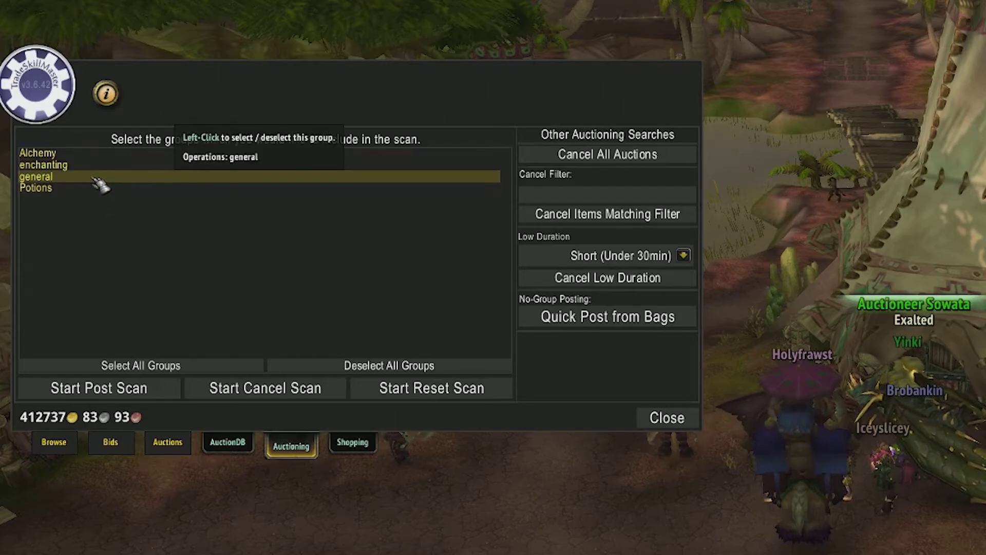
pyautogui.click(138, 391)
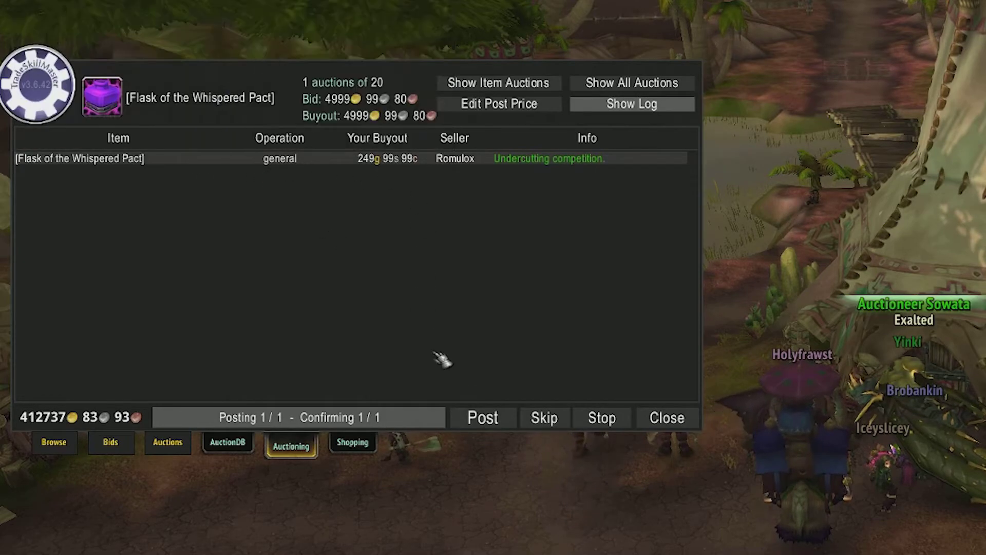
pyautogui.click(490, 419)
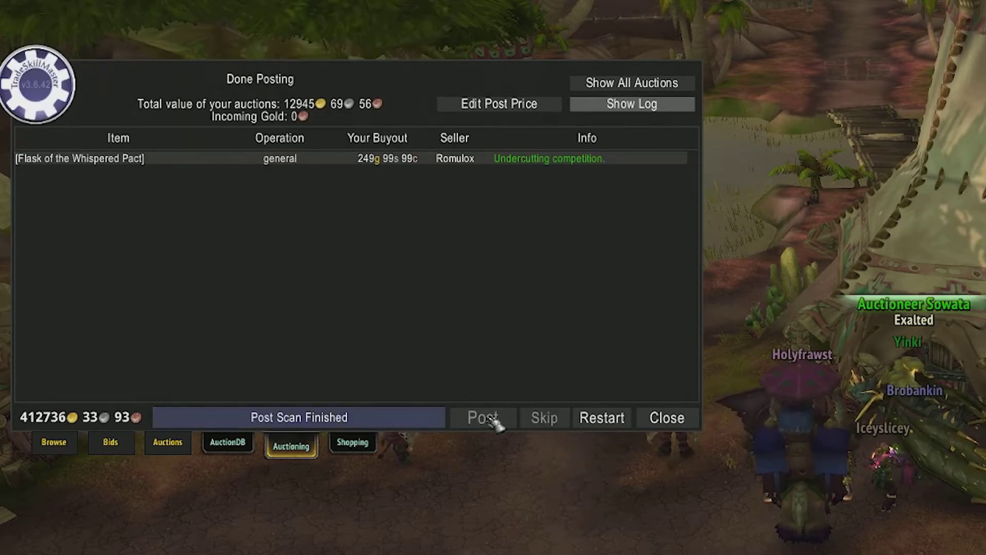
# Run a cancel scan on only the enchanting group and cancel the undercut enchant auctions.
pyautogui.click(618, 417)
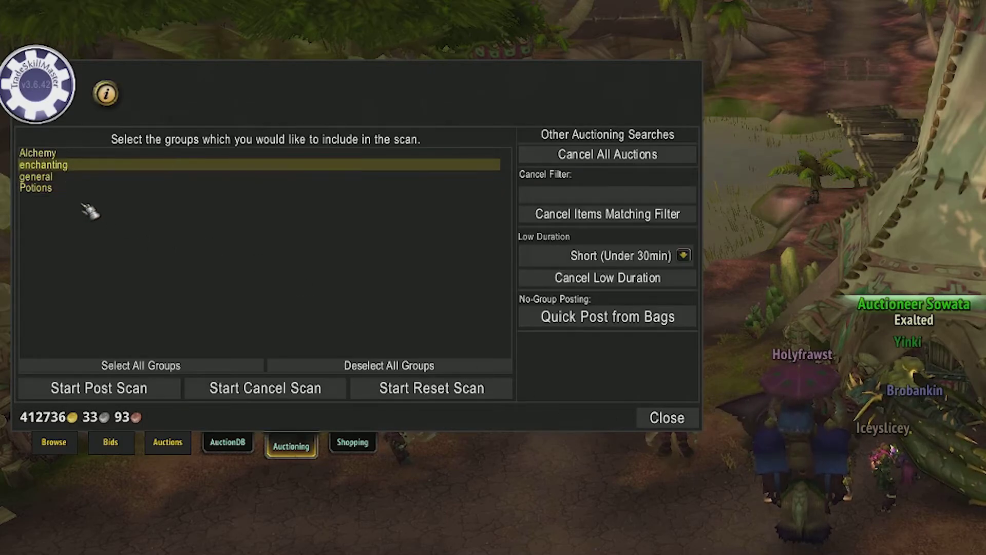
pyautogui.click(280, 387)
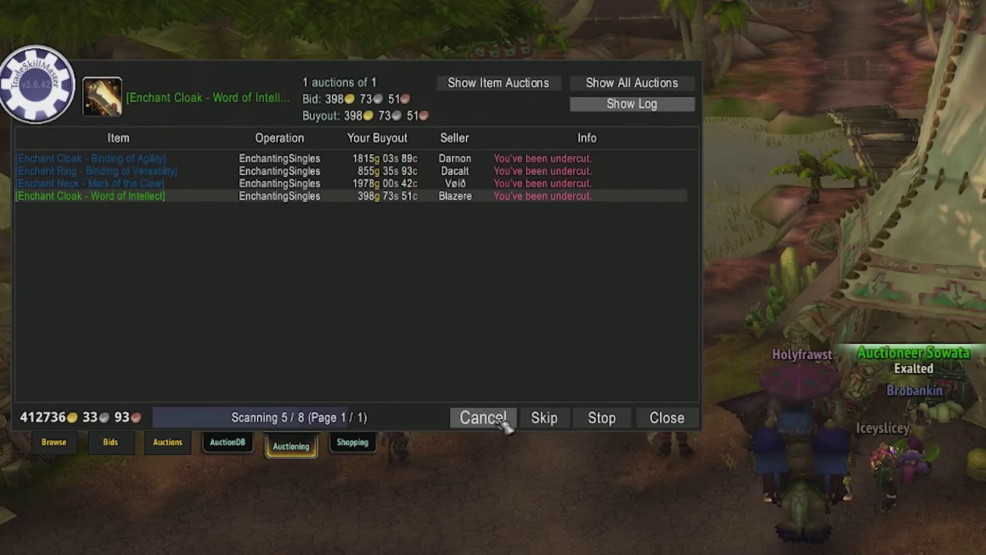
pyautogui.click(482, 418)
pyautogui.click(483, 417)
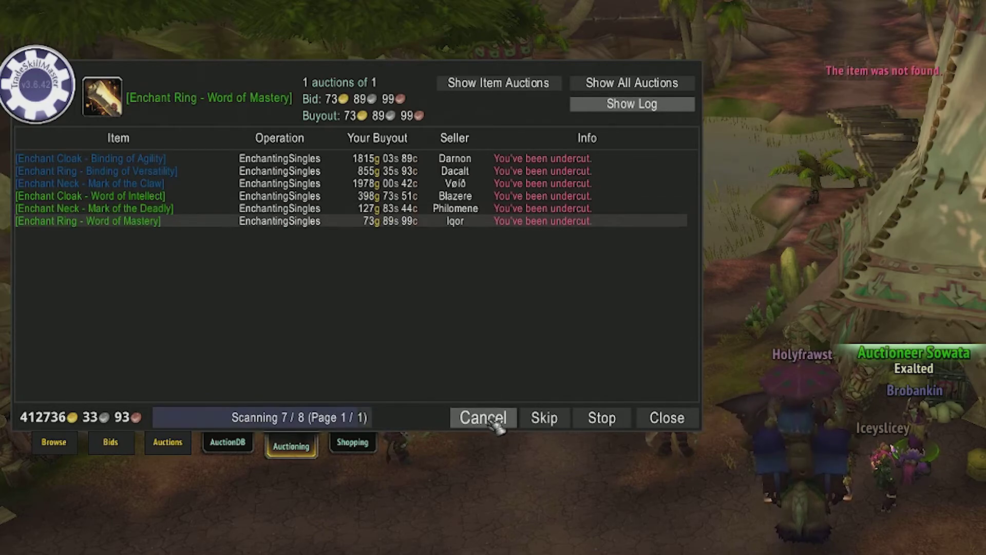
pyautogui.click(483, 417)
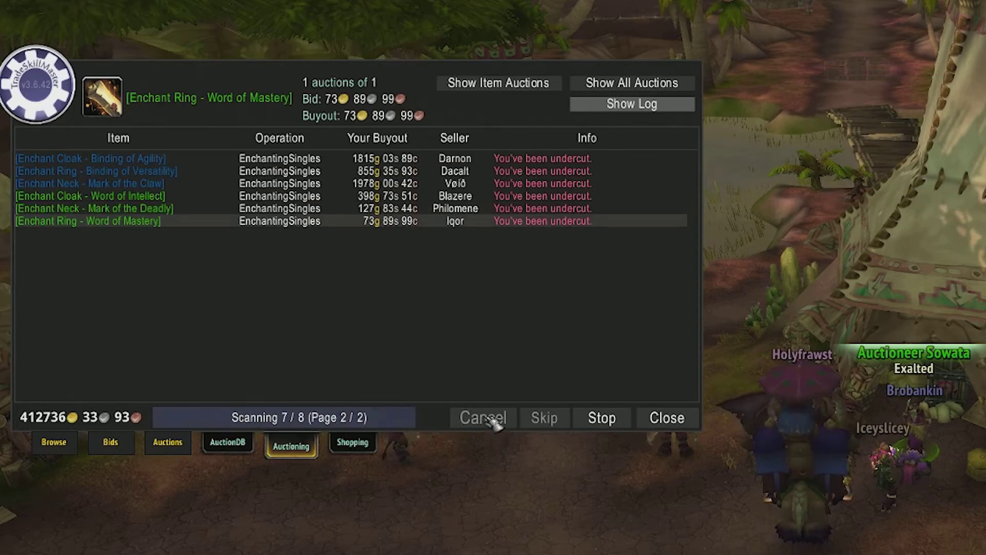
pyautogui.click(491, 423)
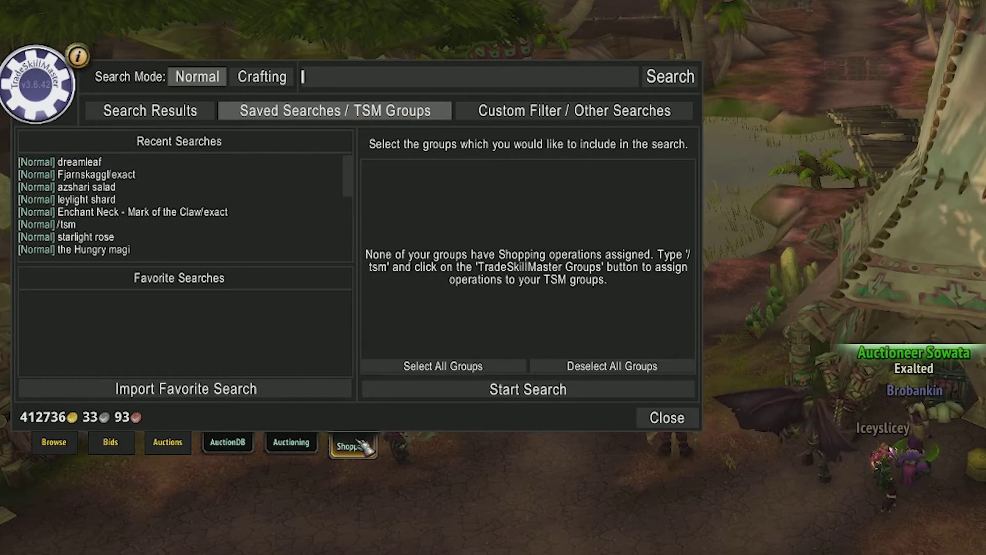
# Rerun the recent dreamleaf search, buy out the cheapest Dreamleaf stacks of 10 at 5g 99s 99c per item, and close the auction house.
pyautogui.click(169, 163)
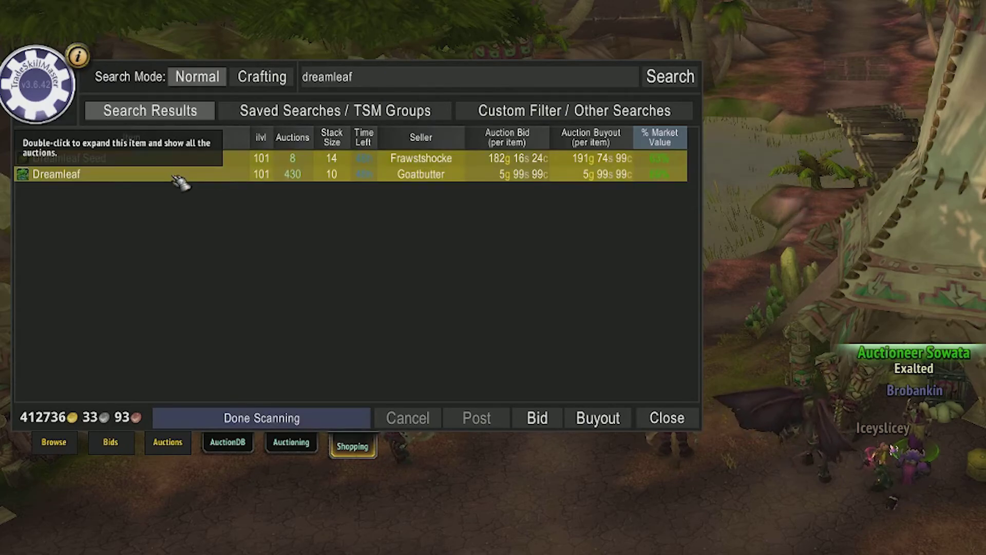
pyautogui.doubleClick(175, 177)
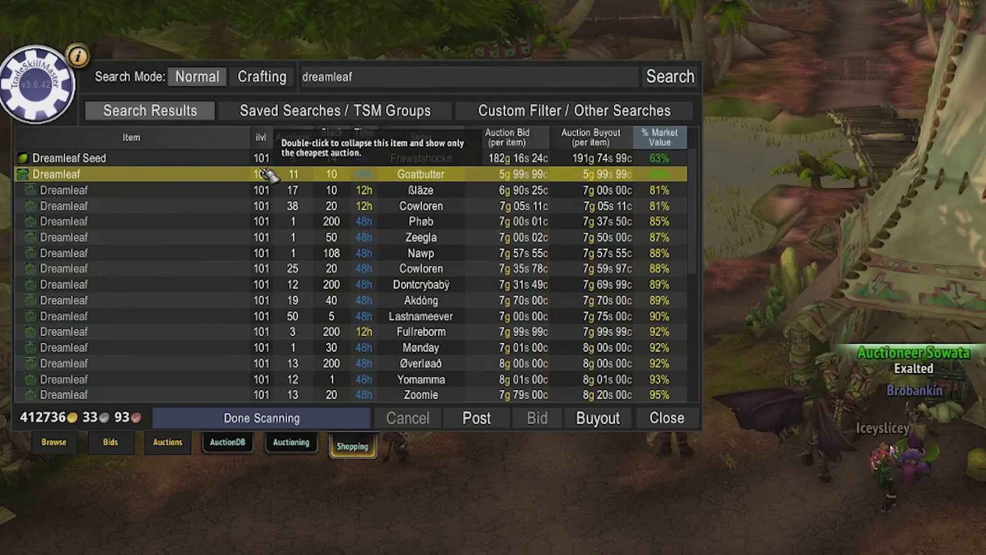
pyautogui.click(597, 418)
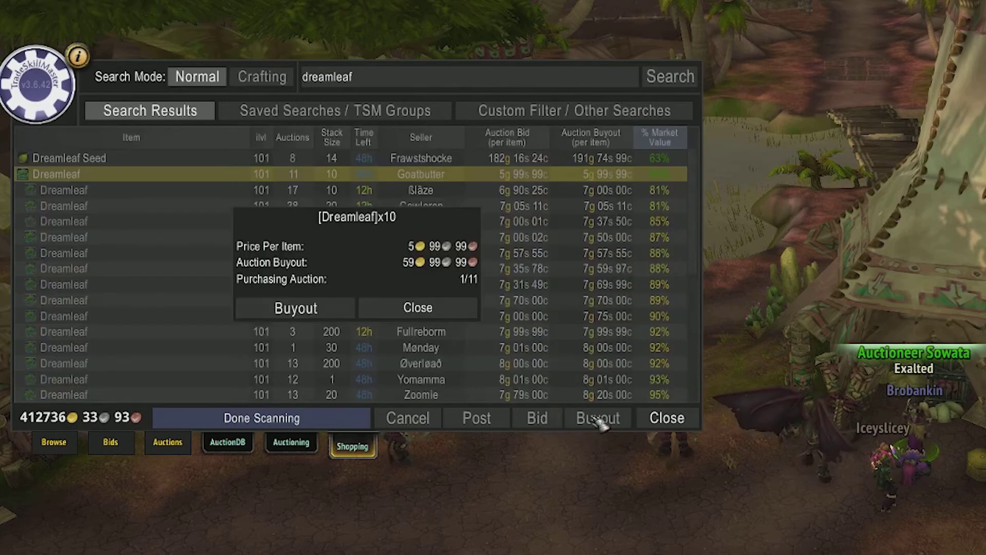
pyautogui.click(329, 310)
pyautogui.click(329, 311)
pyautogui.click(328, 310)
pyautogui.click(328, 310)
pyautogui.click(328, 309)
pyautogui.click(327, 310)
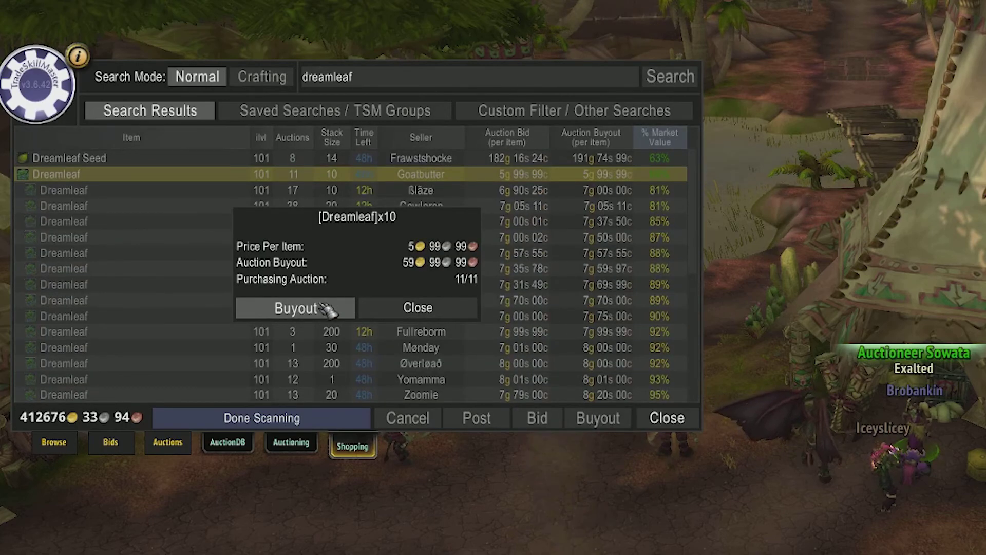
pyautogui.click(466, 304)
pyautogui.click(667, 417)
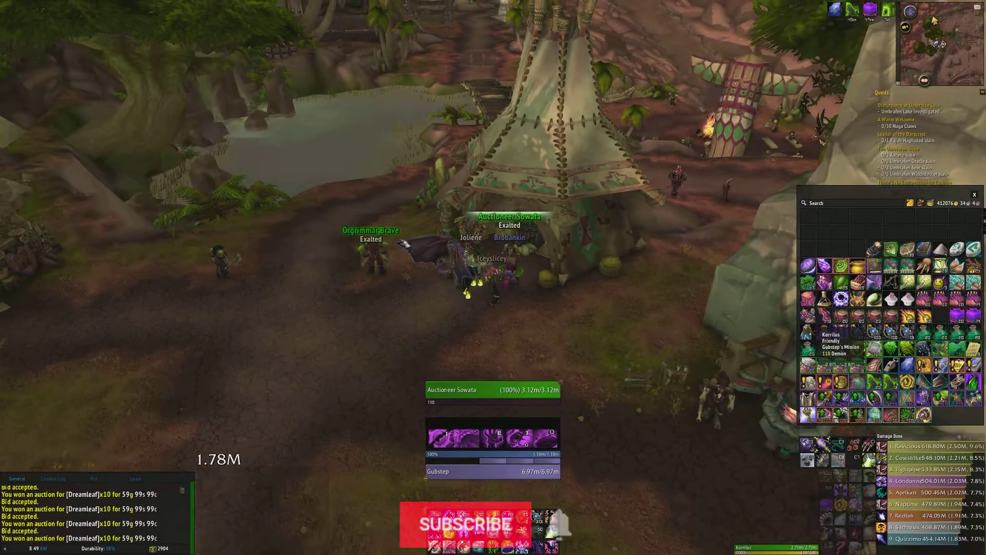
# Go to the mailbox and open its inbox.
pyautogui.scroll(5, 493, 277)
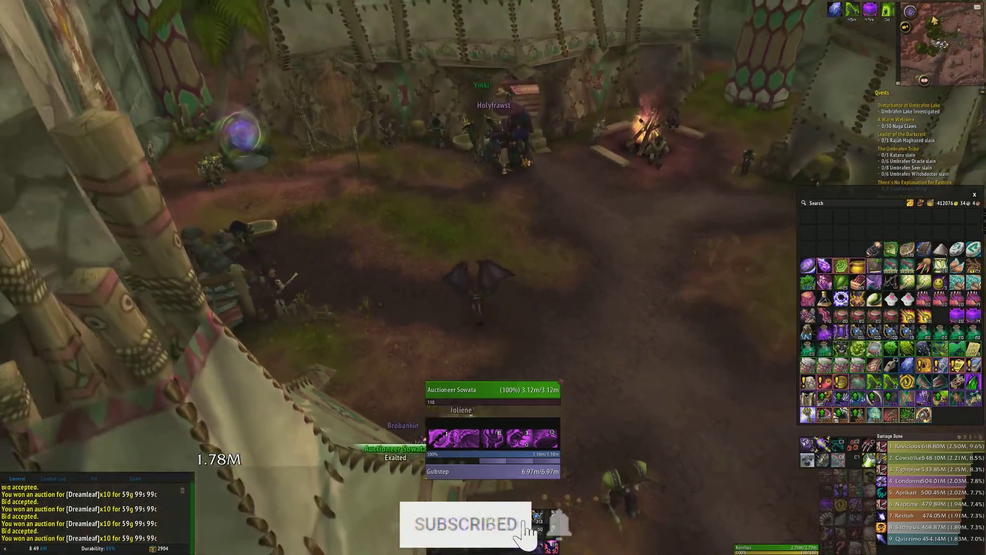
pyautogui.press('f')
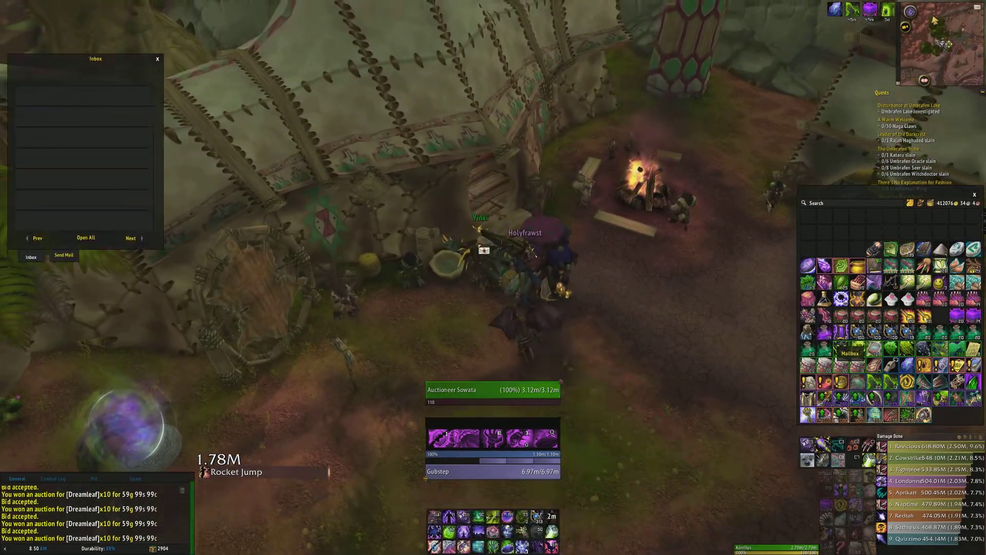